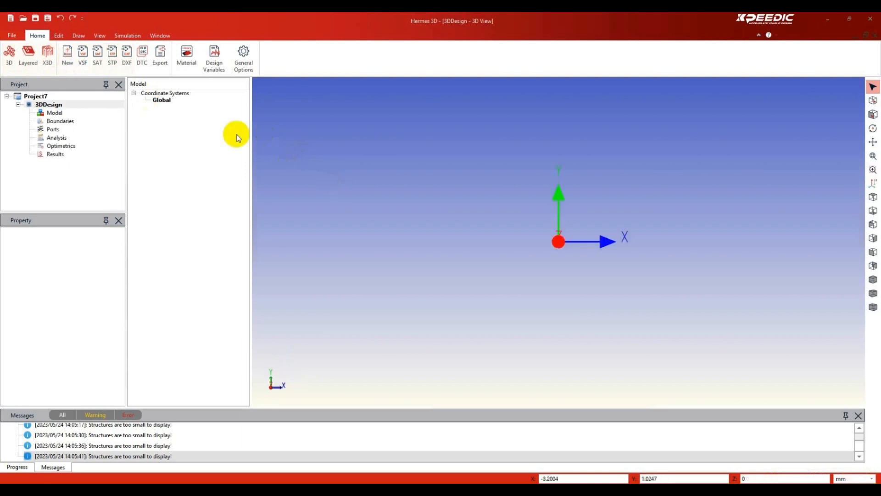
- Draw a cylinder on the XY plane near the global origin, about 0.84 mm in radius and 6.6 mm long along negative Z
{"action": "left_click", "coordinate": [79, 36]}
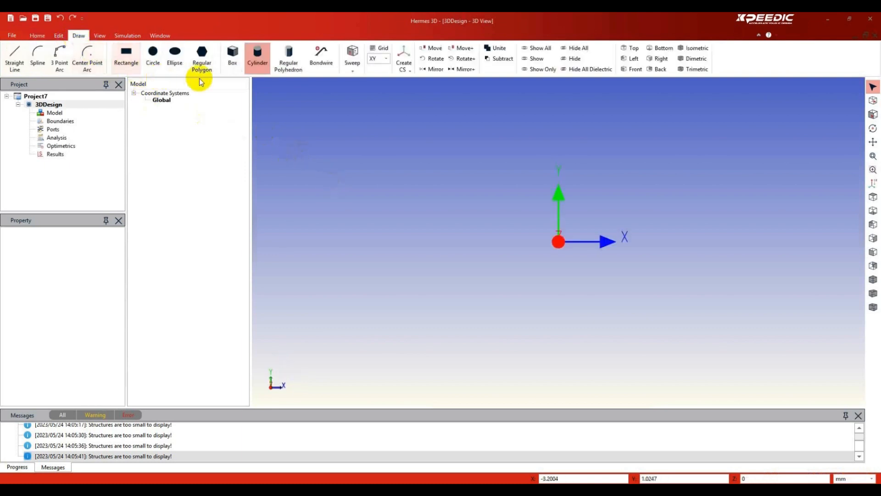
{"action": "left_click", "coordinate": [257, 56]}
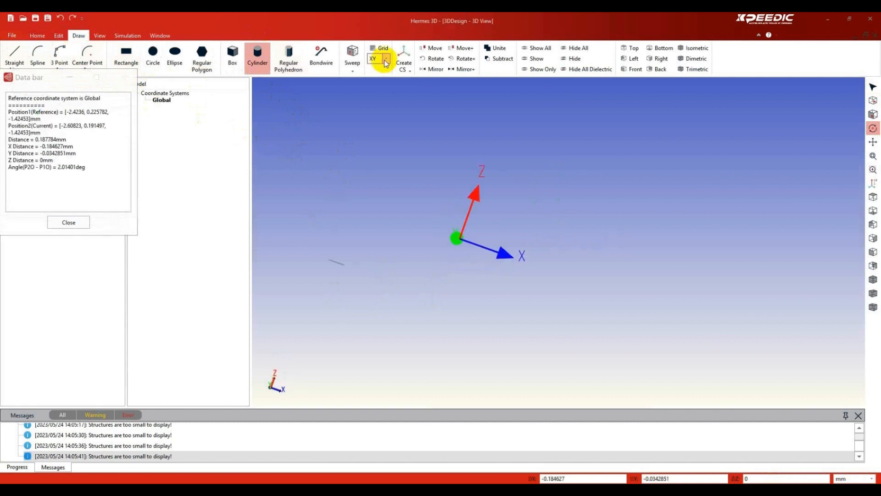
{"action": "left_click", "coordinate": [385, 61]}
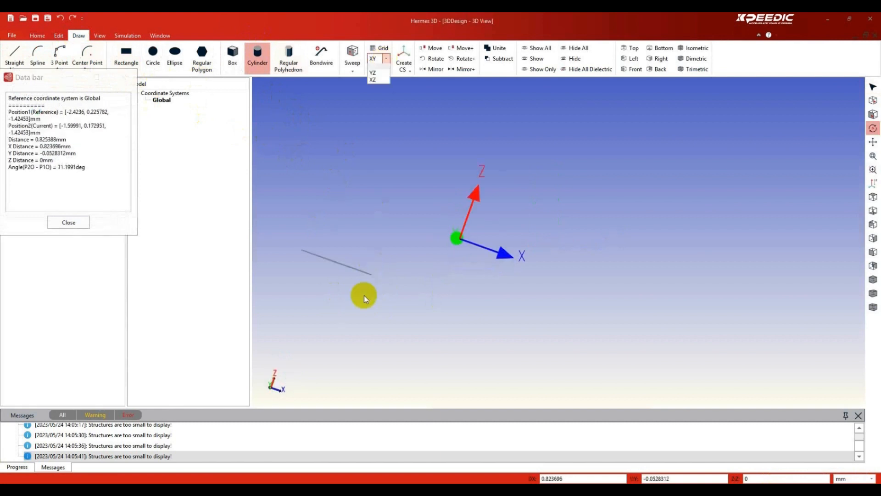
{"action": "left_click", "coordinate": [361, 255]}
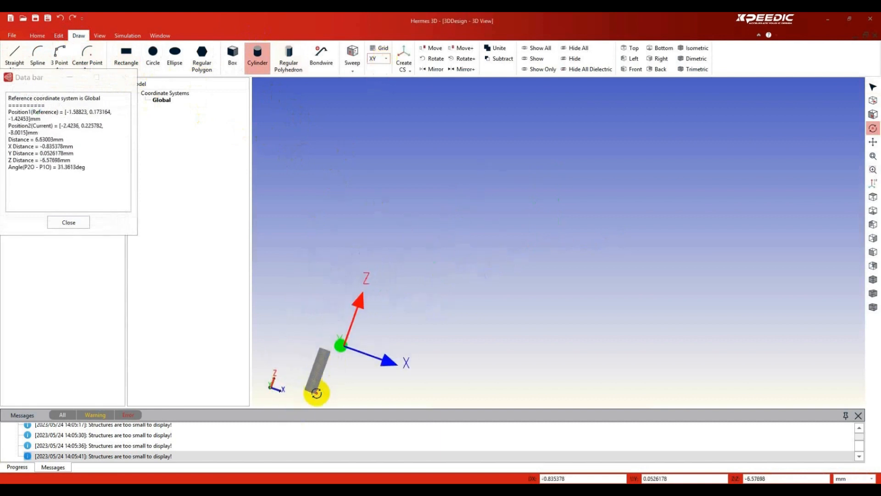
{"action": "left_click", "coordinate": [317, 393]}
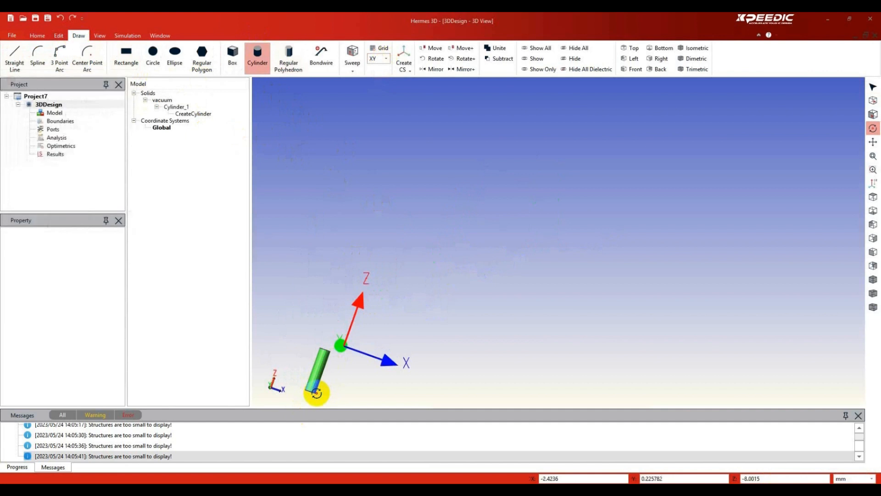
- Create a relative coordinate system at the centre of the cylinder's upper circular face
{"action": "left_click", "coordinate": [410, 72]}
{"action": "left_click", "coordinate": [420, 85]}
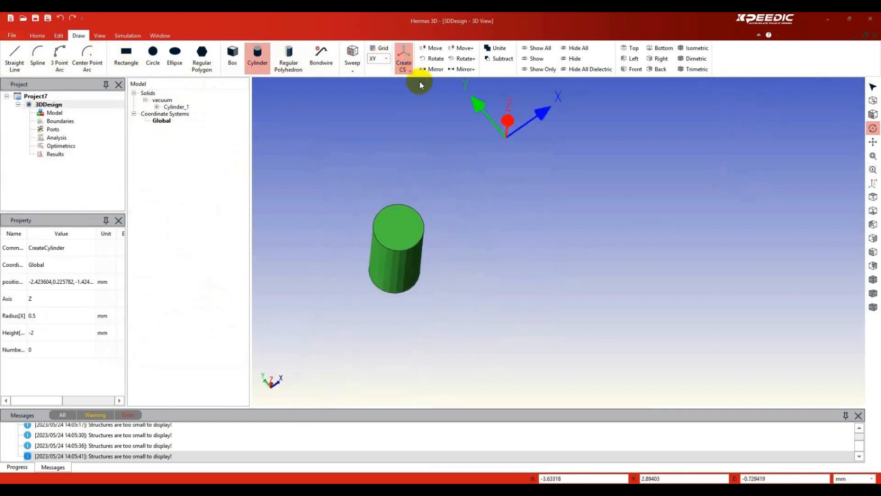
{"action": "left_click", "coordinate": [394, 228]}
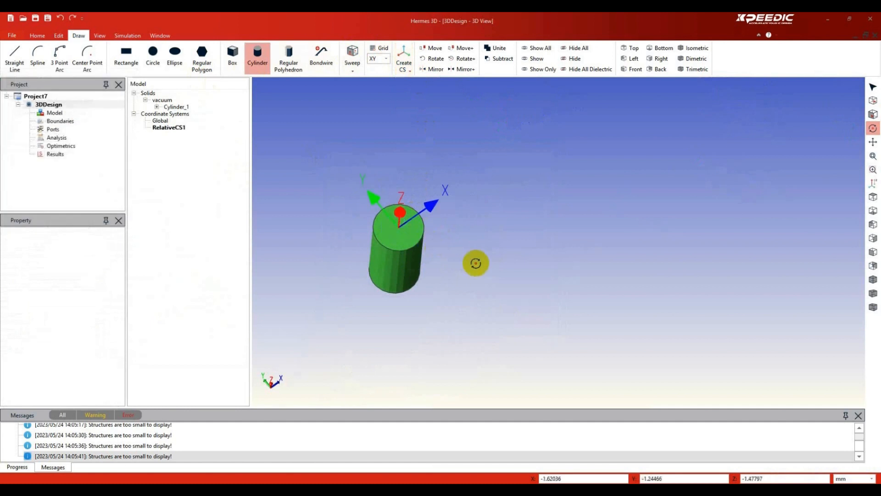
- Draw a second cylinder centred on the relative coordinate system's origin, about 0.7 mm in radius and 1.87 mm long along negative Z
{"action": "left_click_drag", "start_coordinate": [366, 221], "coordinate": [470, 209]}
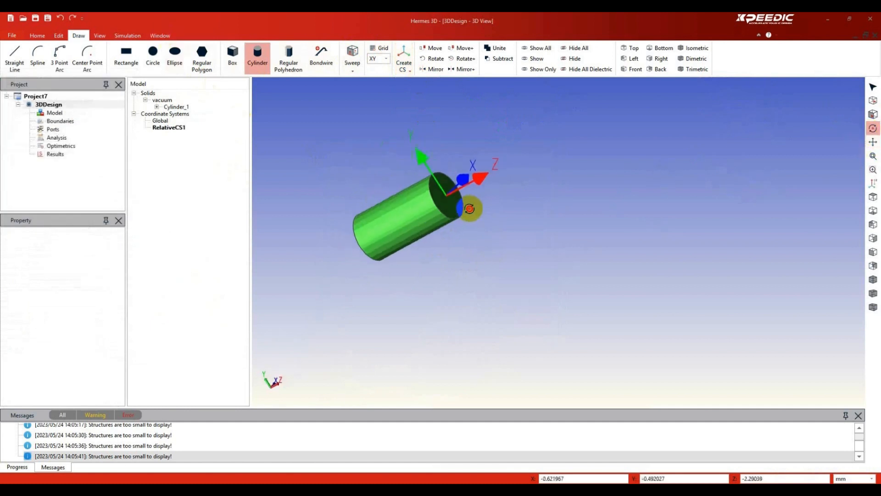
{"action": "scroll", "coordinate": [296, 86], "scroll_direction": "up", "scroll_amount": 1}
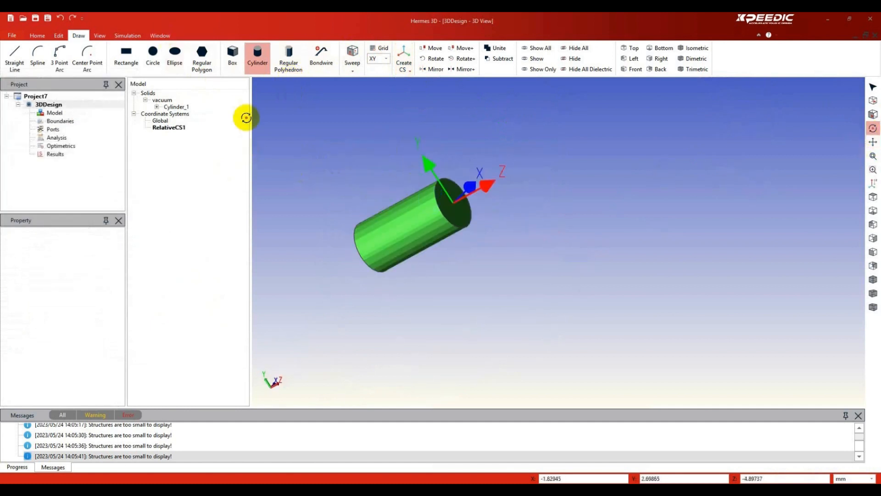
{"action": "left_click", "coordinate": [255, 59]}
{"action": "scroll", "coordinate": [478, 227], "scroll_direction": "up", "scroll_amount": 2}
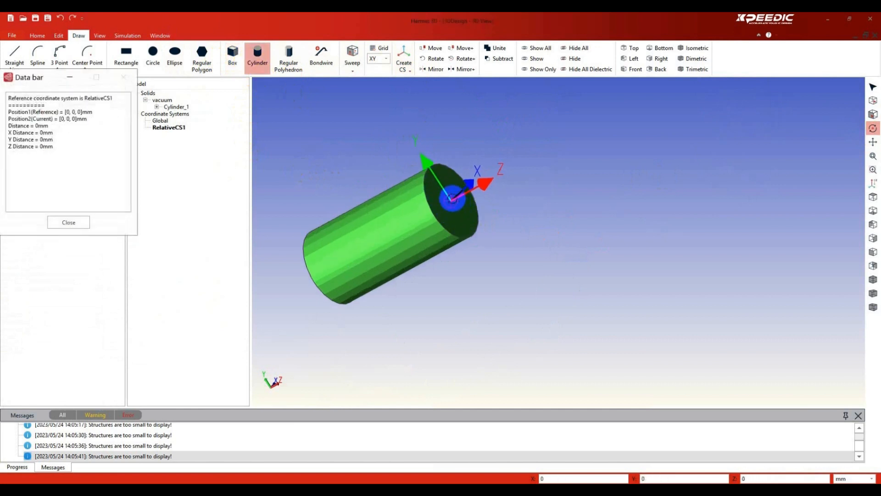
{"action": "left_click", "coordinate": [494, 241]}
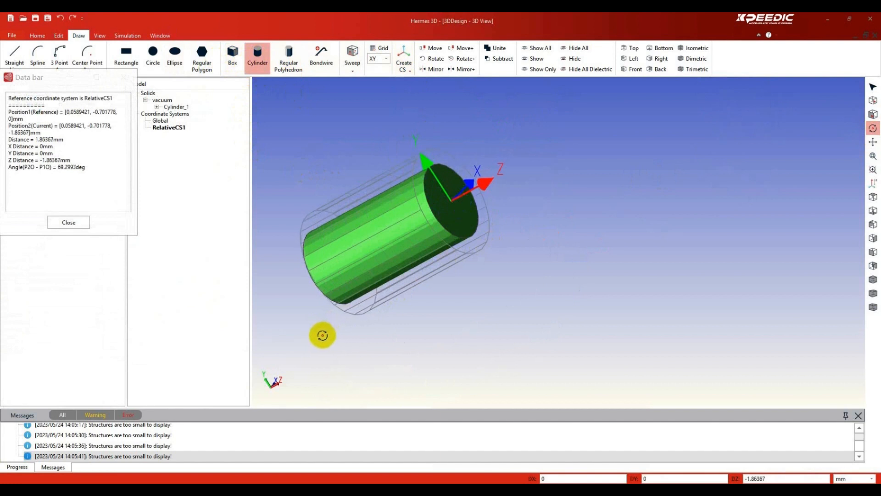
{"action": "left_click", "coordinate": [321, 335]}
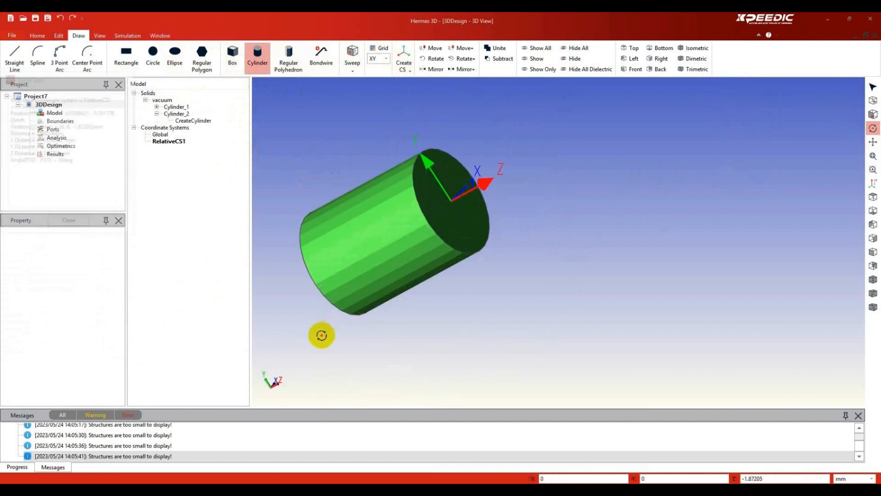
- Set the second cylinder's radius to 2 mm and its height to -2 mm
{"action": "left_click", "coordinate": [187, 129]}
{"action": "double_click", "coordinate": [187, 130]}
{"action": "left_click_drag", "start_coordinate": [414, 256], "coordinate": [373, 252]}
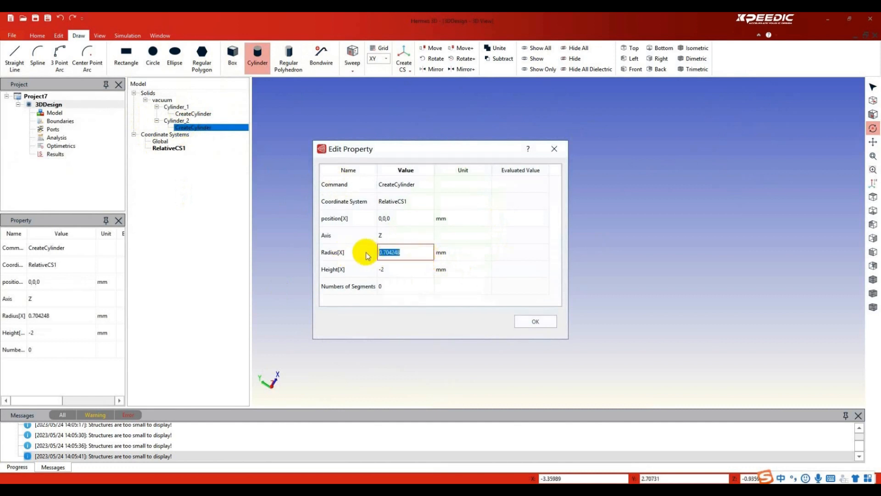
{"action": "type", "text": "2"}
{"action": "left_click", "coordinate": [534, 321]}
- Set the height of the inner cylinder, Cylinder_1, to -5 mm
{"action": "left_click_drag", "start_coordinate": [444, 236], "coordinate": [456, 206]}
{"action": "left_click", "coordinate": [176, 114]}
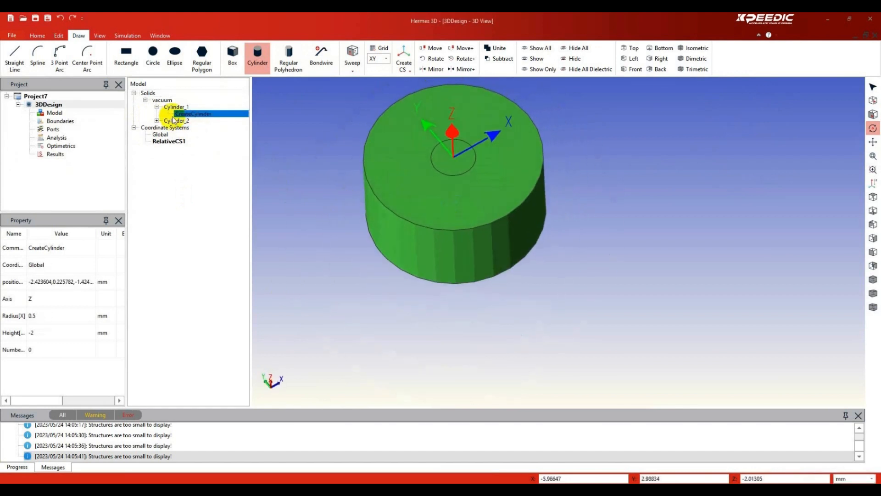
{"action": "double_click", "coordinate": [191, 114]}
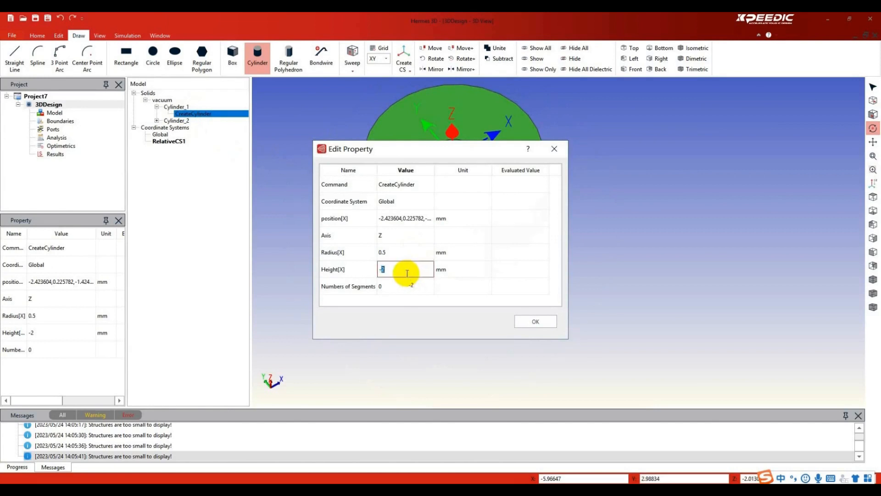
{"action": "type", "text": "5"}
{"action": "left_click", "coordinate": [549, 321]}
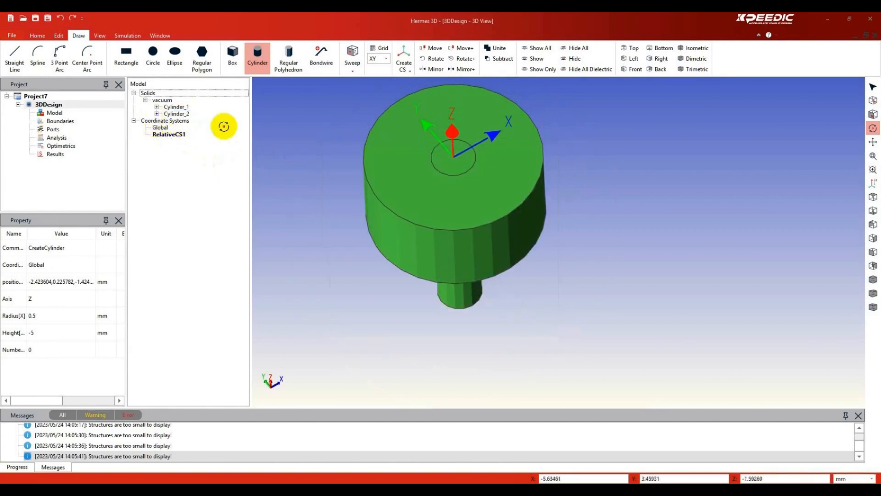
- Set the height of the 2 mm radius cylinder, Cylinder_2, to -5 mm
{"action": "left_click", "coordinate": [157, 113]}
{"action": "double_click", "coordinate": [195, 120]}
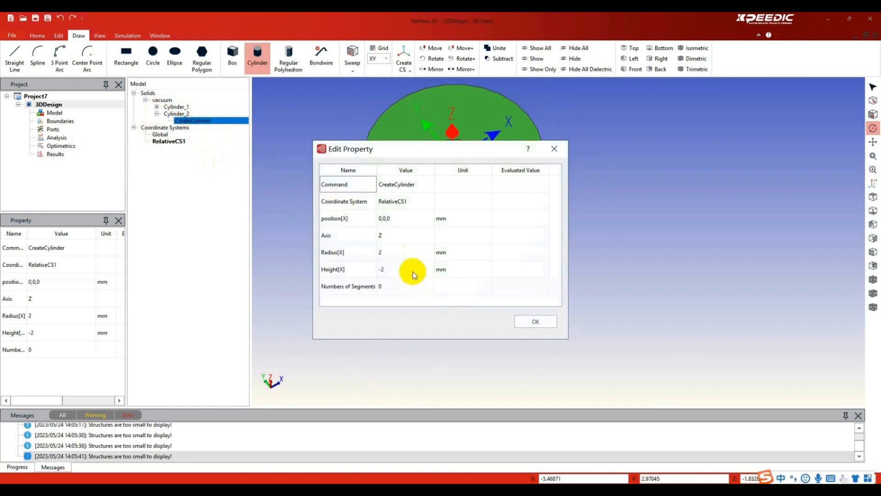
{"action": "double_click", "coordinate": [381, 269]}
{"action": "left_click", "coordinate": [526, 321]}
- Draw a third cylinder around the other two from the relative origin, about 2.27 mm in radius and 5.2 mm long along negative Z
{"action": "left_click_drag", "start_coordinate": [466, 216], "coordinate": [489, 246]}
{"action": "left_click", "coordinate": [269, 59]}
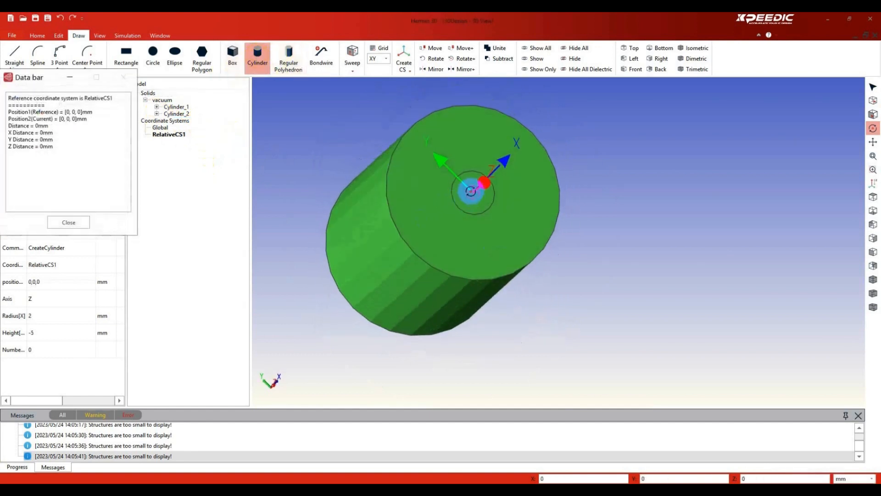
{"action": "left_click", "coordinate": [475, 189]}
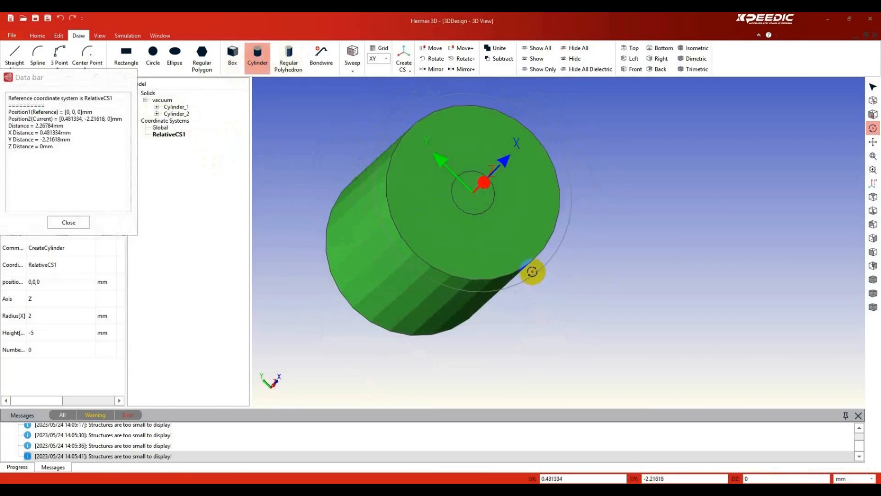
{"action": "left_click", "coordinate": [531, 272]}
{"action": "left_click", "coordinate": [375, 320]}
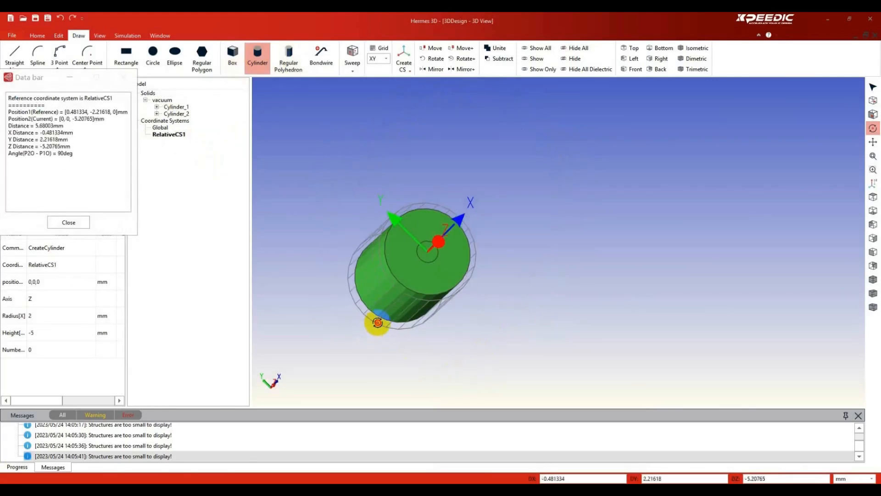
- Set the height of the outermost cylinder, Cylinder_3, to -5 mm
{"action": "double_click", "coordinate": [387, 269]}
{"action": "left_click_drag", "start_coordinate": [383, 269], "coordinate": [423, 270]}
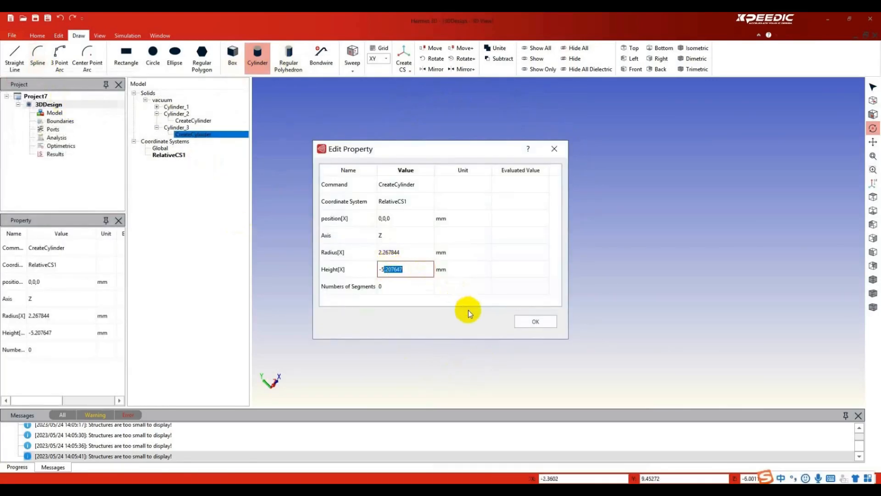
{"action": "key", "text": "BackSpace"}
{"action": "left_click", "coordinate": [535, 321]}
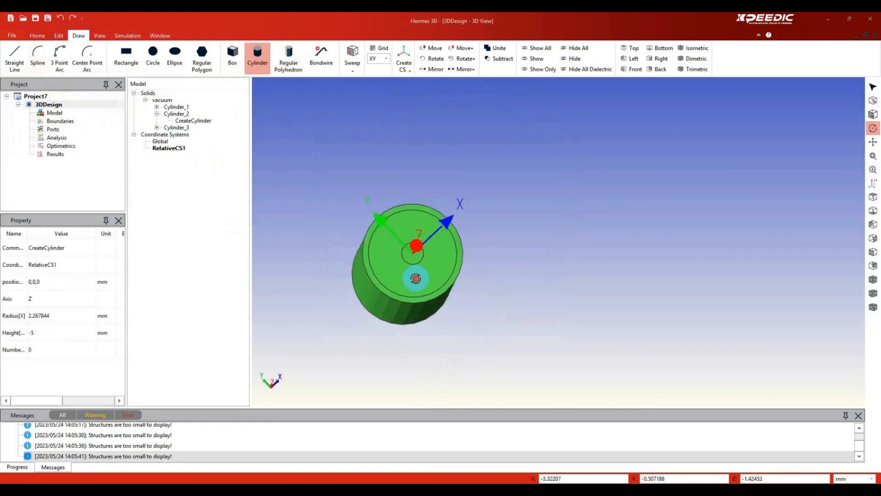
- Subtract Cylinder_2 from Cylinder_3, using Cylinder_3 as the blank part and cloning the tool part
{"action": "left_click", "coordinate": [177, 128]}
{"action": "left_click", "coordinate": [182, 115], "text": "ctrl"}
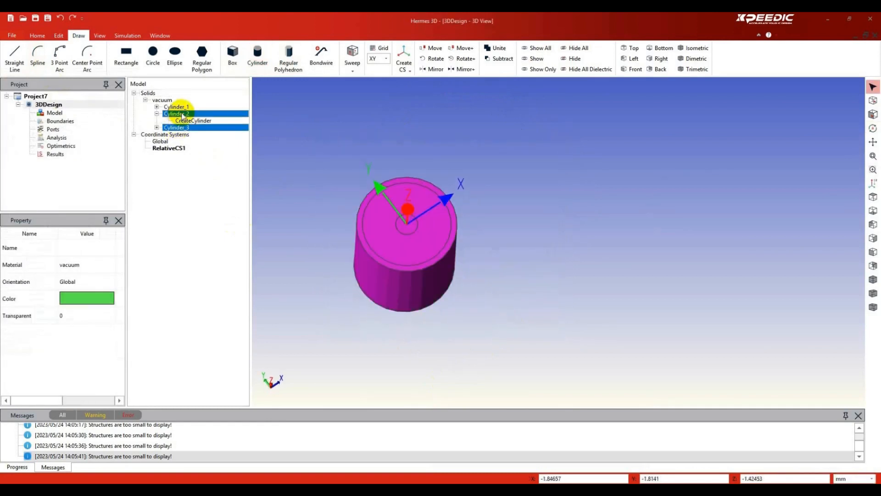
{"action": "left_click", "coordinate": [184, 121]}
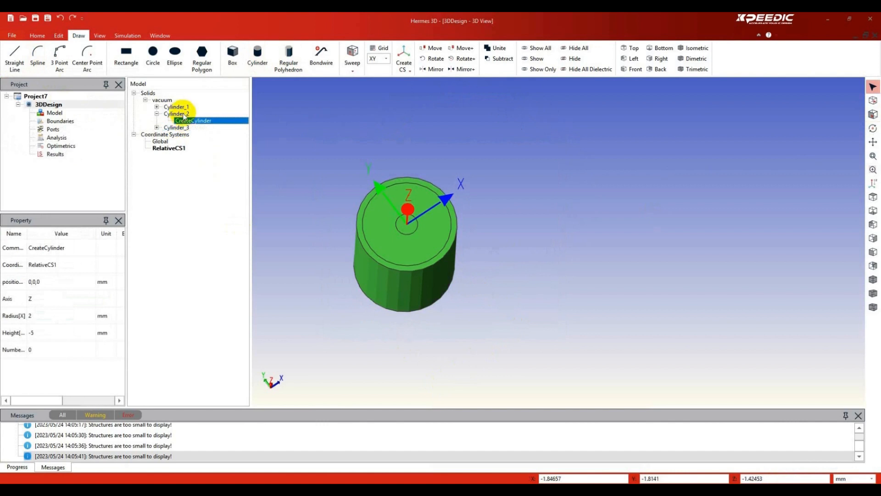
{"action": "left_click", "coordinate": [176, 114]}
{"action": "left_click", "coordinate": [185, 128], "text": "ctrl"}
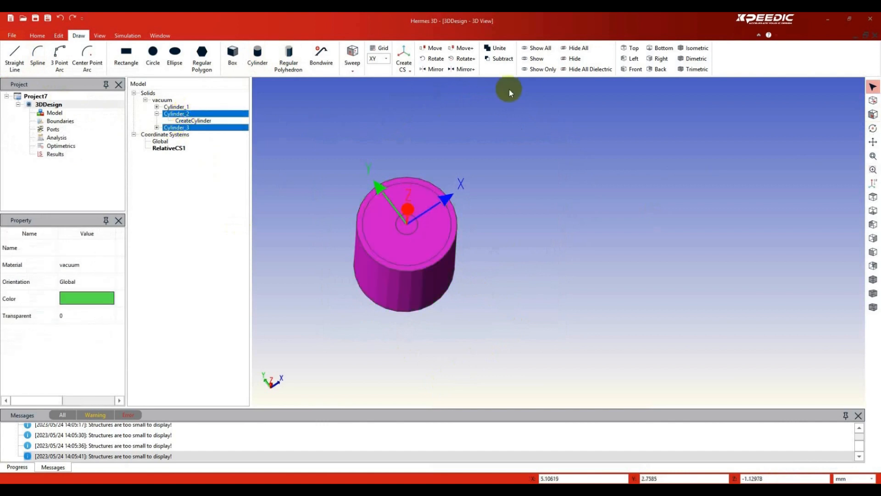
{"action": "left_click", "coordinate": [500, 64]}
{"action": "left_click_drag", "start_coordinate": [432, 161], "coordinate": [640, 157]}
{"action": "left_click", "coordinate": [671, 193]}
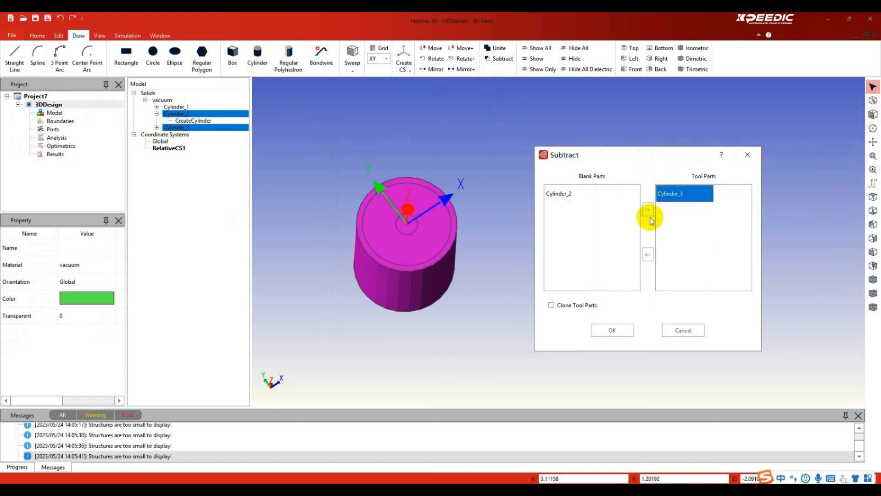
{"action": "left_click", "coordinate": [578, 194]}
{"action": "left_click", "coordinate": [647, 210]}
{"action": "left_click", "coordinate": [670, 193]}
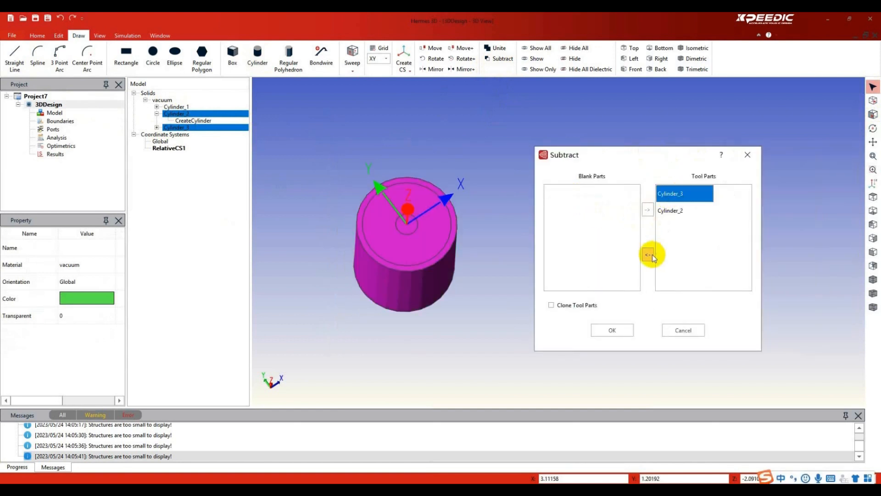
{"action": "left_click", "coordinate": [648, 254]}
{"action": "left_click", "coordinate": [581, 305]}
{"action": "left_click", "coordinate": [603, 331]}
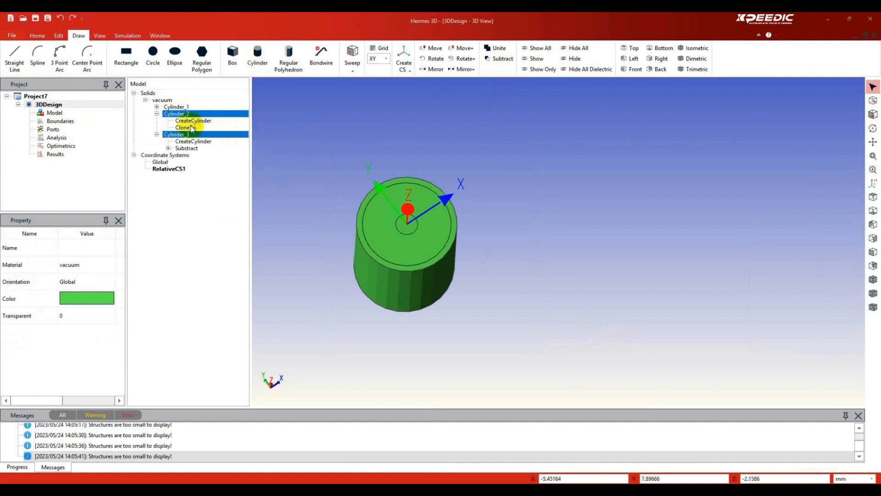
- Subtract Cylinder_1 from Cylinder_2, using Cylinder_2 as the blank part and cloning the tool part
{"action": "left_click", "coordinate": [190, 107]}
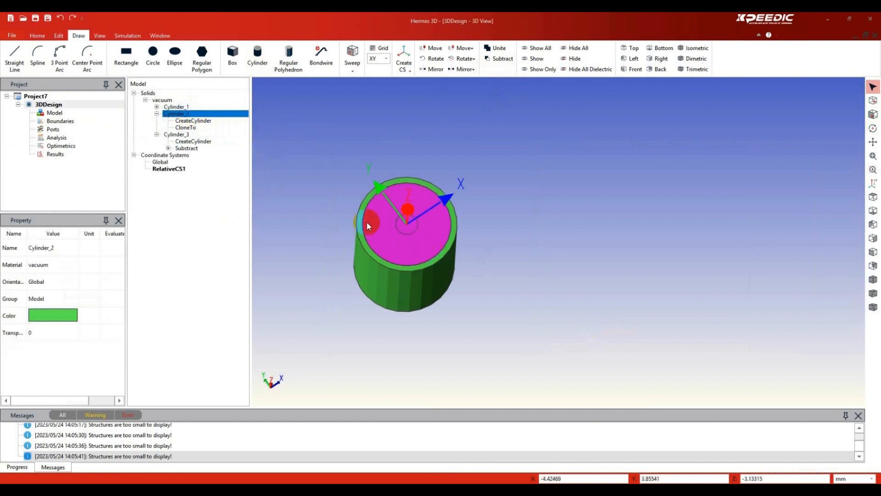
{"action": "left_click", "coordinate": [183, 113], "text": "ctrl"}
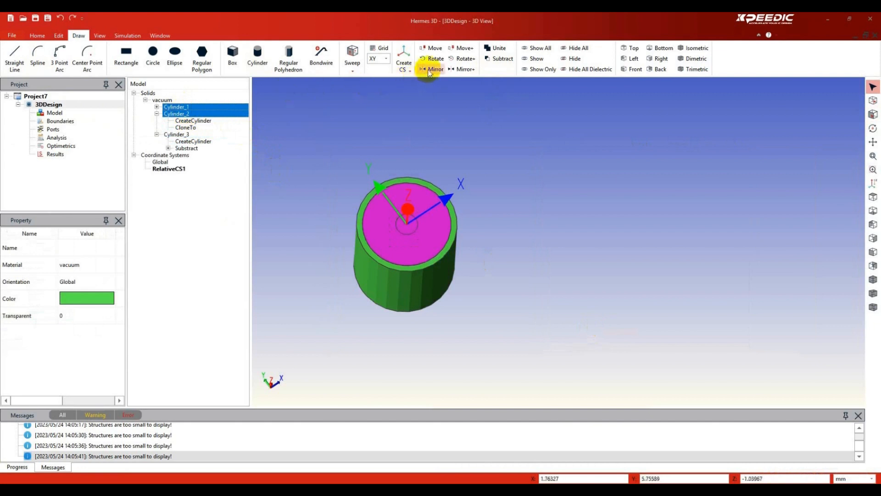
{"action": "left_click", "coordinate": [504, 59]}
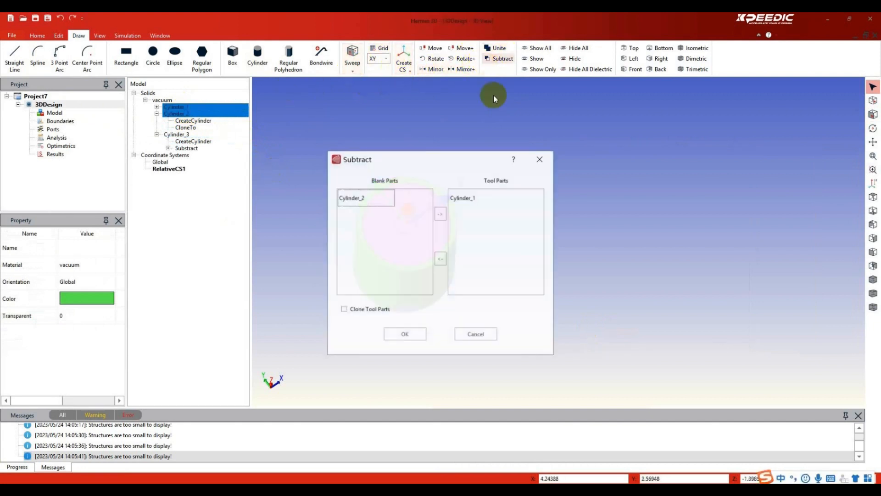
{"action": "left_click_drag", "start_coordinate": [510, 159], "coordinate": [583, 138]}
{"action": "left_click", "coordinate": [539, 179]}
{"action": "left_click", "coordinate": [605, 194]}
{"action": "left_click", "coordinate": [641, 182]}
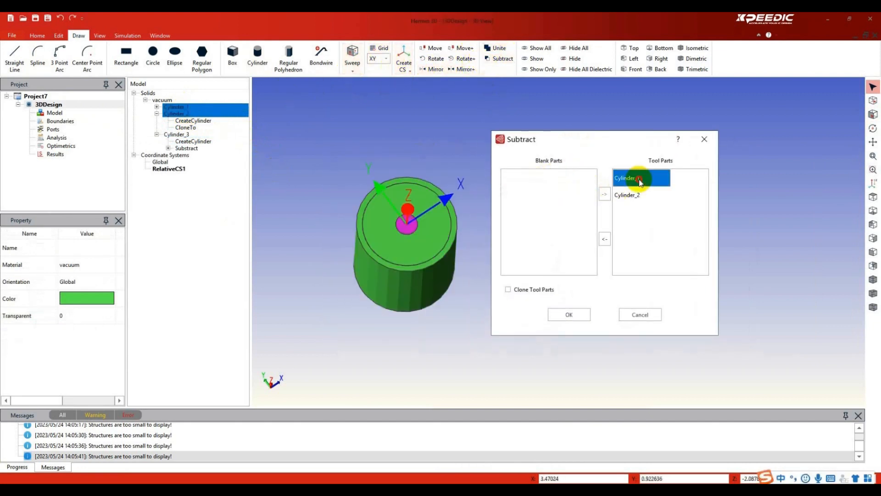
{"action": "left_click", "coordinate": [605, 238]}
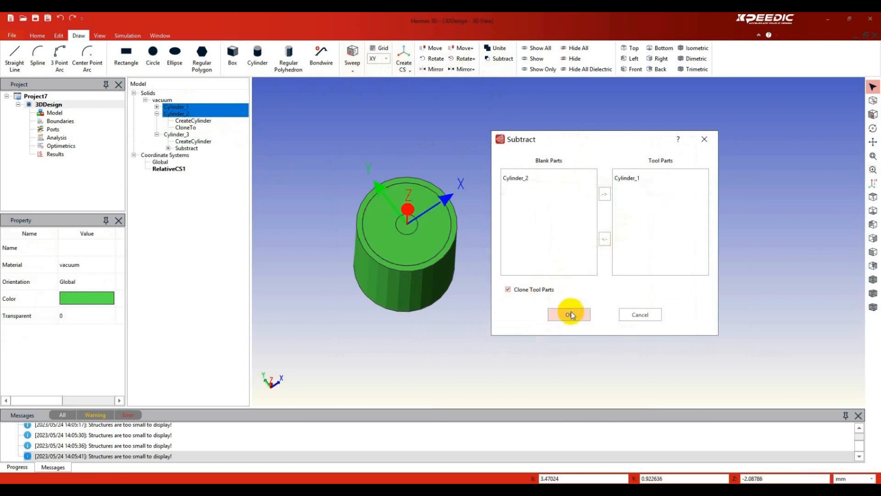
{"action": "left_click", "coordinate": [570, 314]}
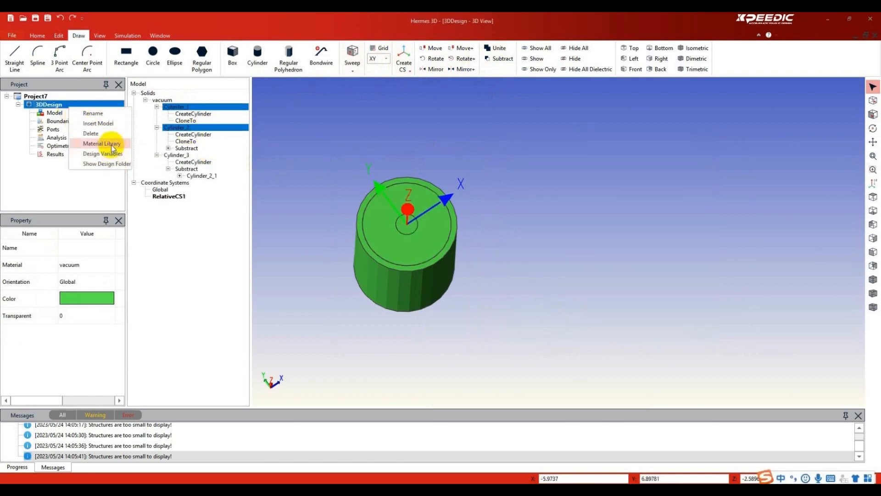
- Add a dielectric material named PE to the project material library with dielectric constant 2.25 and loss tangent 0.001
{"action": "left_click", "coordinate": [111, 143]}
{"action": "left_click_drag", "start_coordinate": [304, 61], "coordinate": [373, 69]}
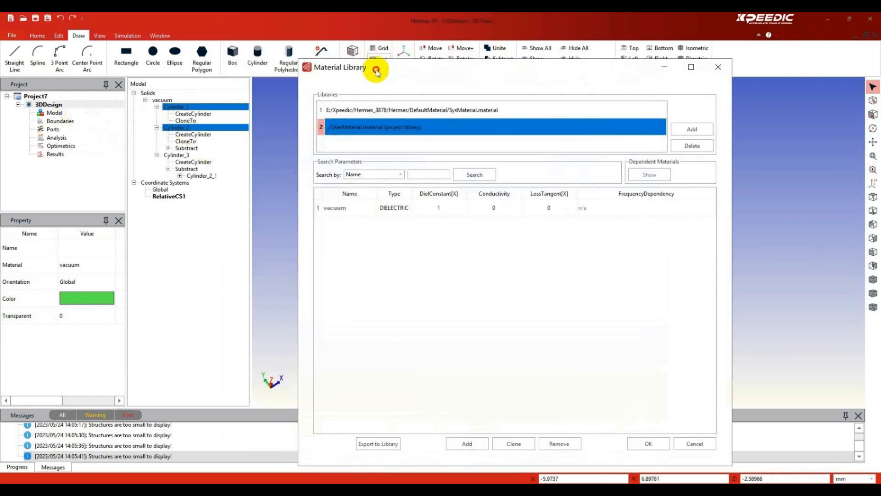
{"action": "left_click", "coordinate": [475, 441]}
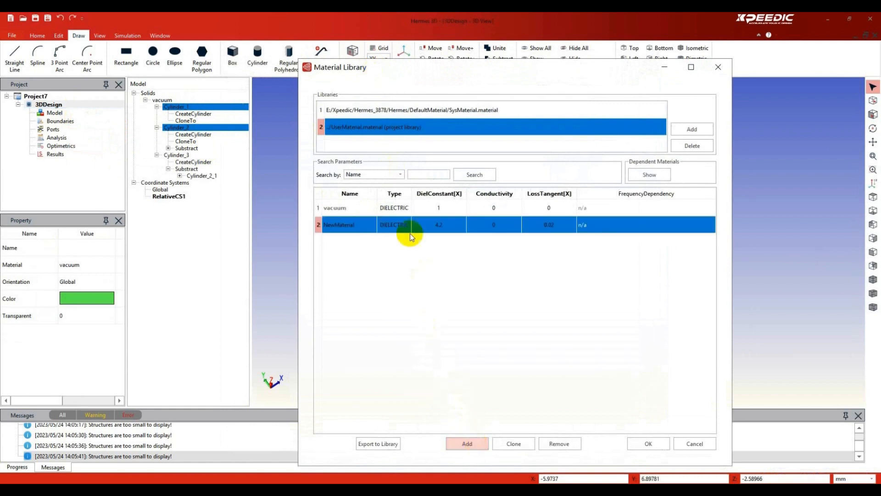
{"action": "double_click", "coordinate": [338, 225]}
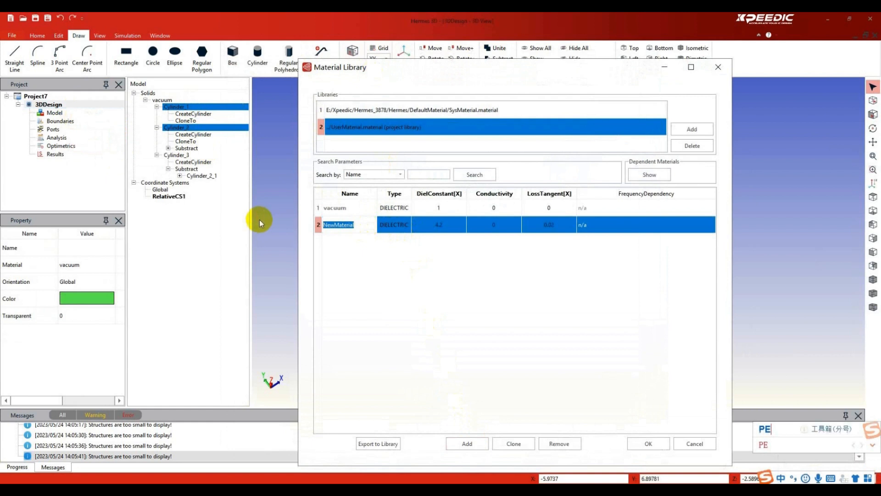
{"action": "type", "text": "PE"}
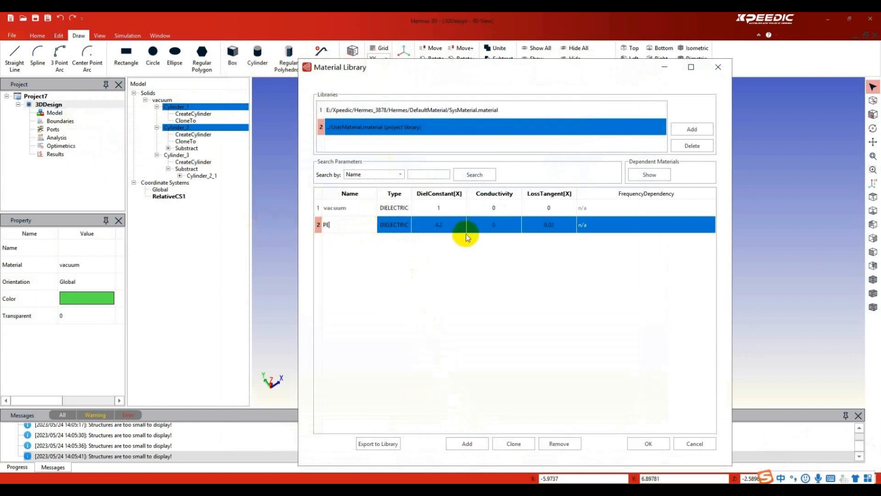
{"action": "double_click", "coordinate": [452, 225]}
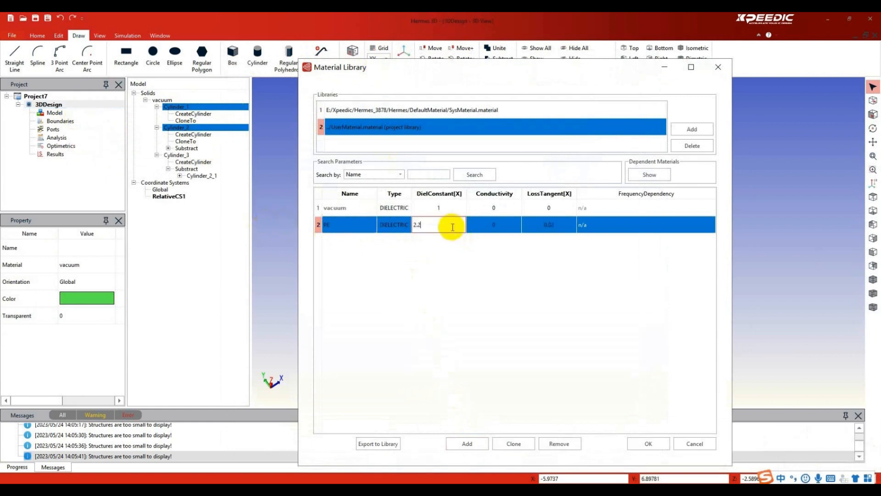
{"action": "double_click", "coordinate": [546, 228]}
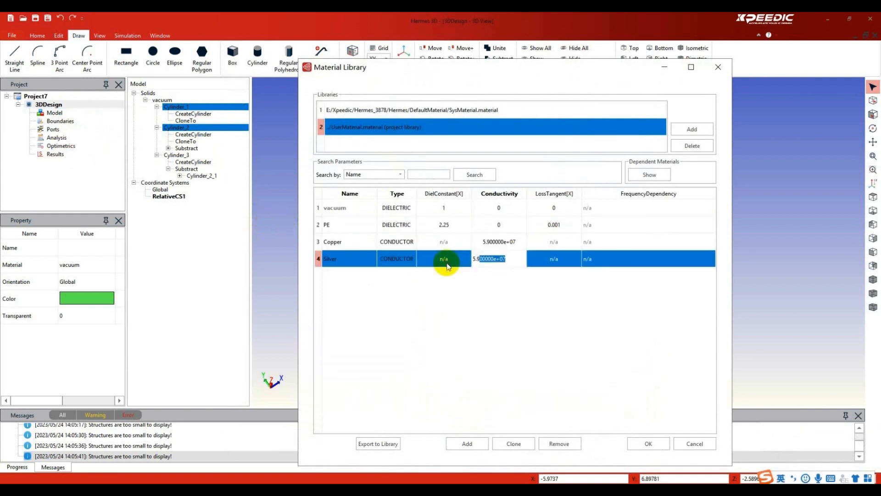
- Set the Silver conductor's conductivity to 6.1e+07 and accept the material library changes
{"action": "double_click", "coordinate": [480, 260]}
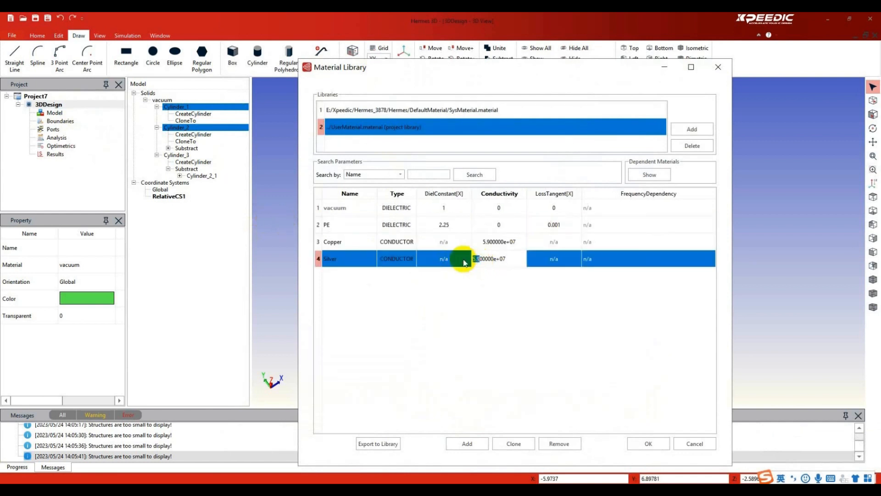
{"action": "left_click", "coordinate": [581, 323]}
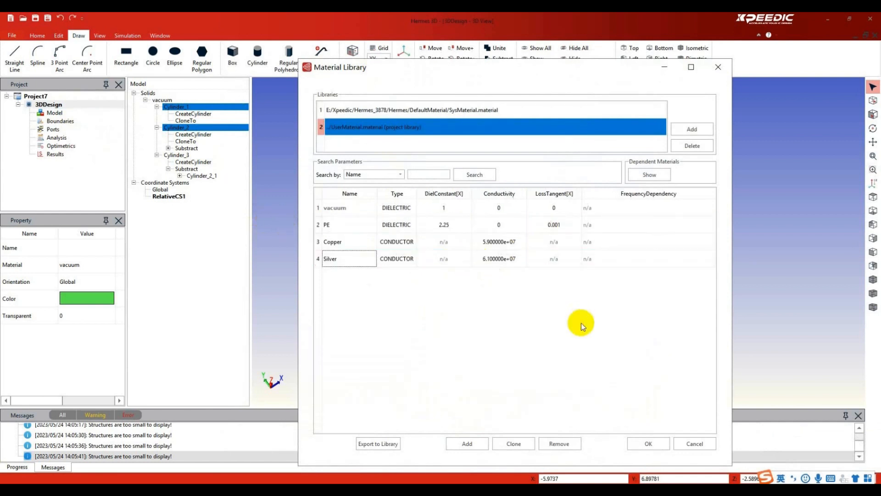
{"action": "left_click", "coordinate": [647, 444]}
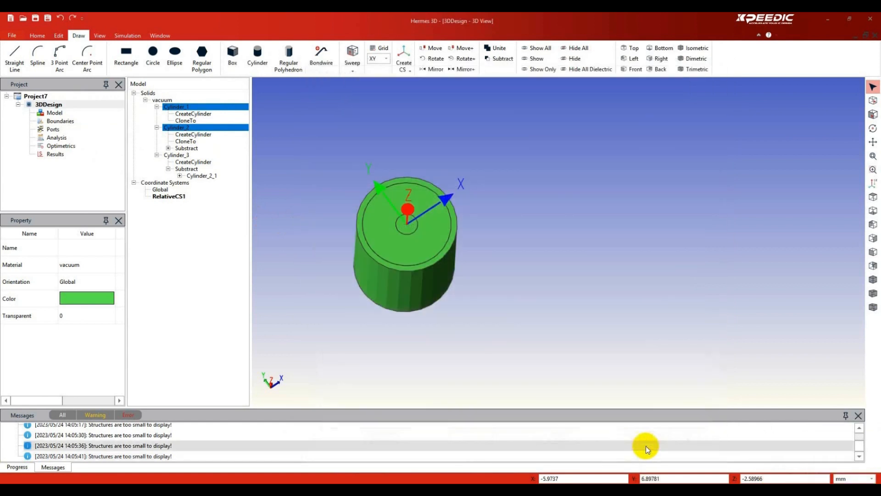
- Rename the innermost cylinder, Cylinder_1, as Sig
{"action": "scroll", "coordinate": [470, 210], "scroll_direction": "up", "scroll_amount": 2}
{"action": "left_click", "coordinate": [193, 107]}
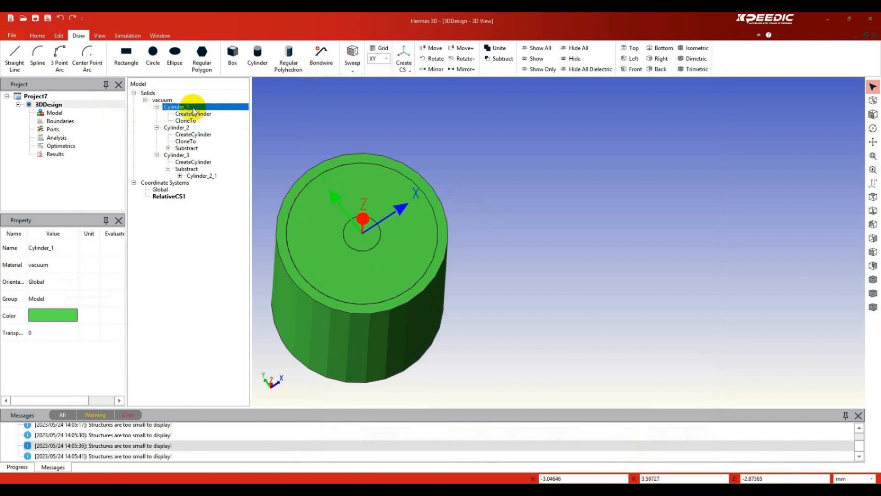
{"action": "right_click", "coordinate": [192, 106]}
{"action": "left_click", "coordinate": [60, 248]}
{"action": "left_click_drag", "start_coordinate": [61, 248], "coordinate": [2, 248]}
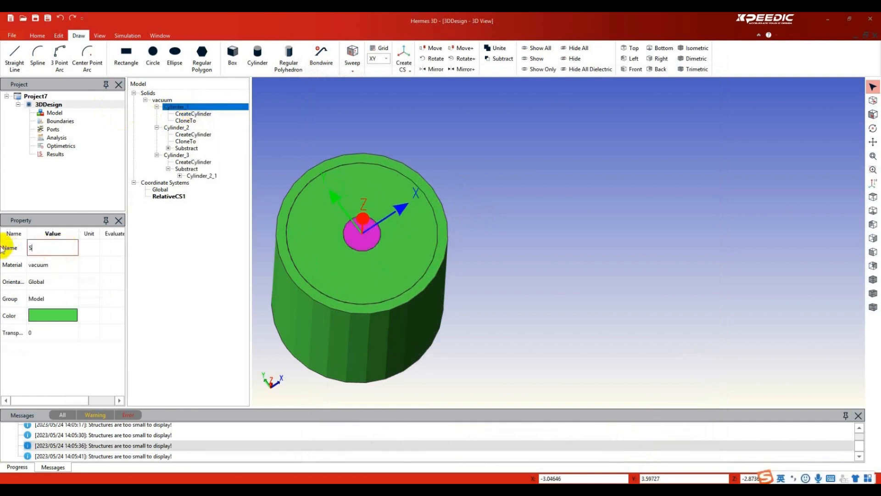
- Rename Cylinder_2 as PE and the outermost Cylinder_3 as Silver
{"action": "left_click", "coordinate": [185, 128]}
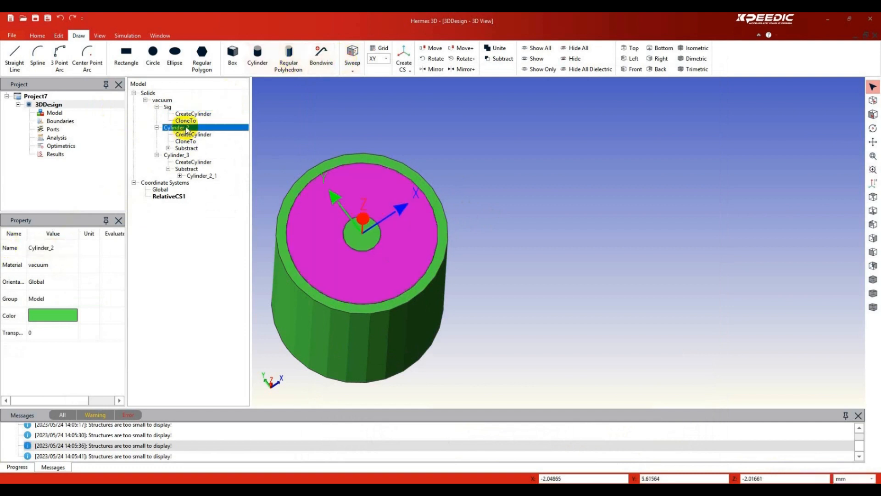
{"action": "left_click", "coordinate": [63, 250]}
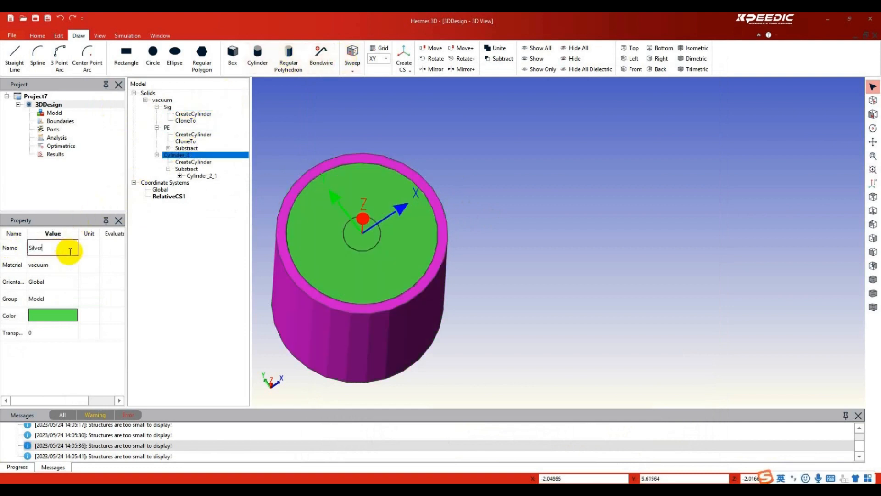
{"action": "left_click", "coordinate": [225, 189]}
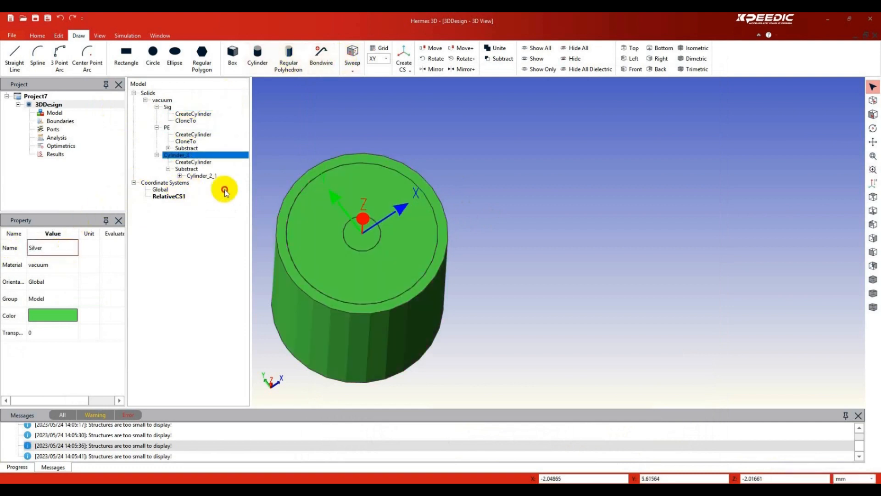
- Assign the Copper material from the project library to the Sig solid
{"action": "right_click", "coordinate": [184, 108]}
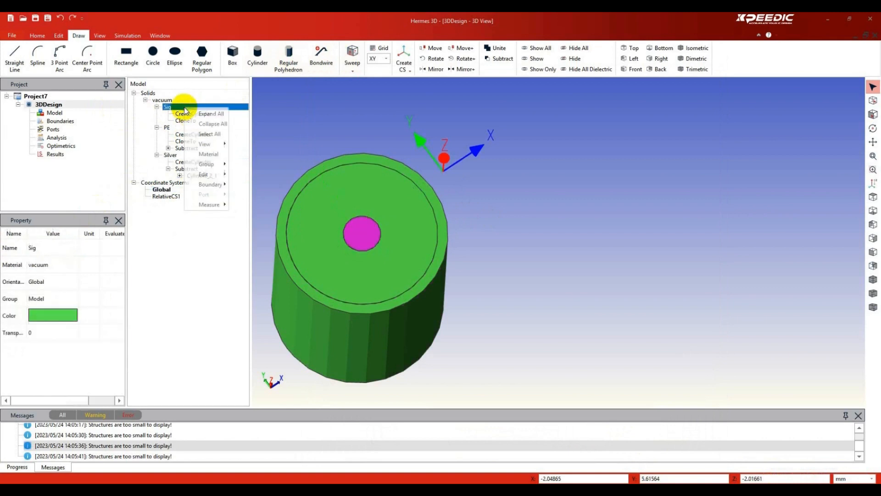
{"action": "left_click", "coordinate": [220, 156]}
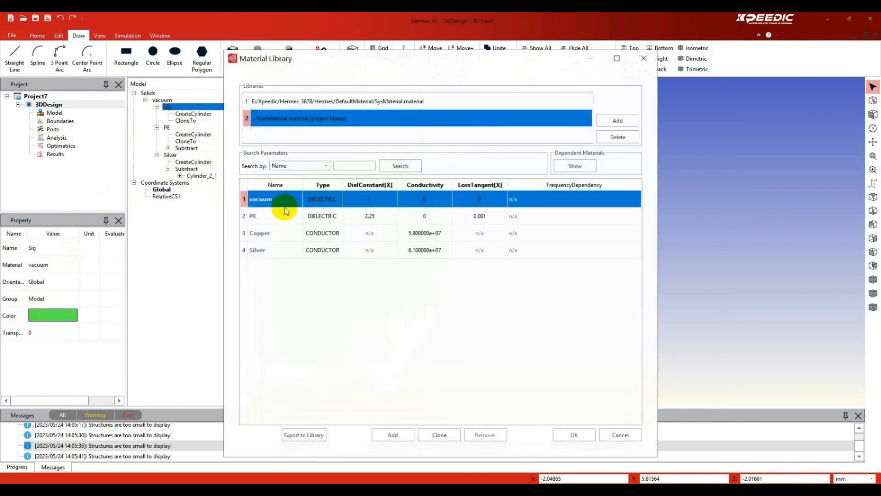
{"action": "left_click", "coordinate": [278, 237]}
{"action": "left_click", "coordinate": [574, 435]}
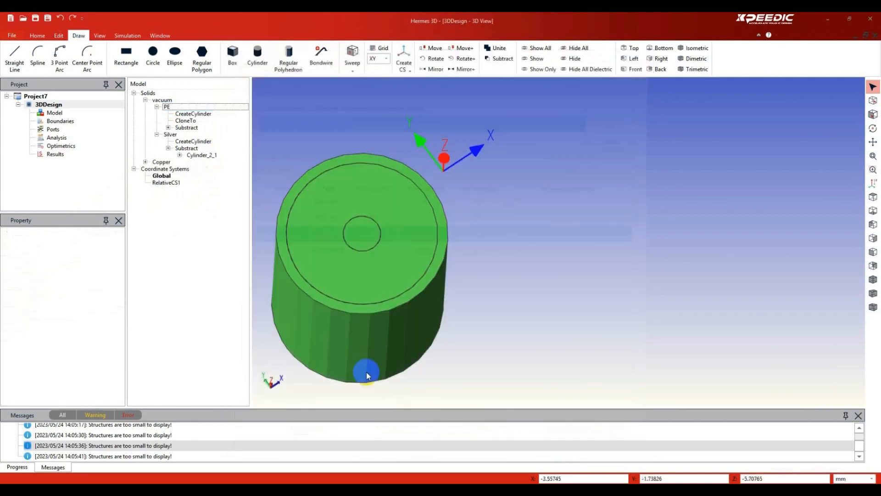
- Assign the PE material to the PE solid and the Silver material to the Silver solid
{"action": "left_click", "coordinate": [174, 109]}
{"action": "right_click", "coordinate": [174, 109]}
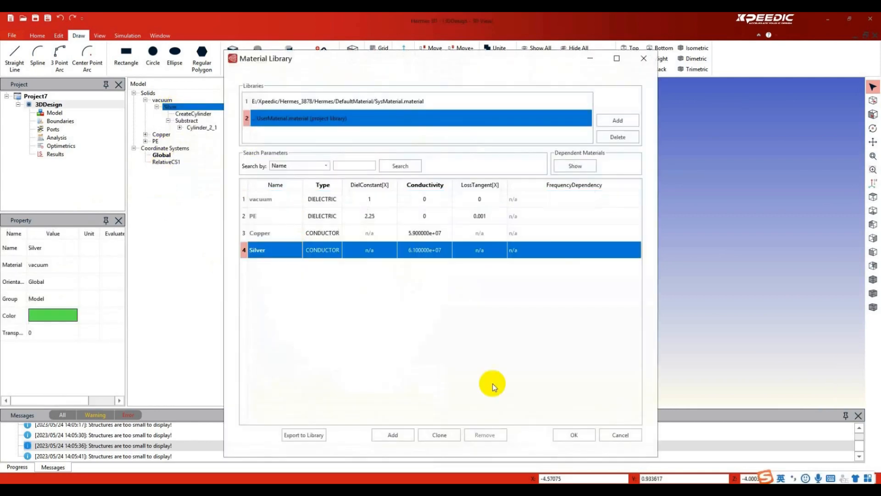
{"action": "left_click", "coordinate": [574, 435]}
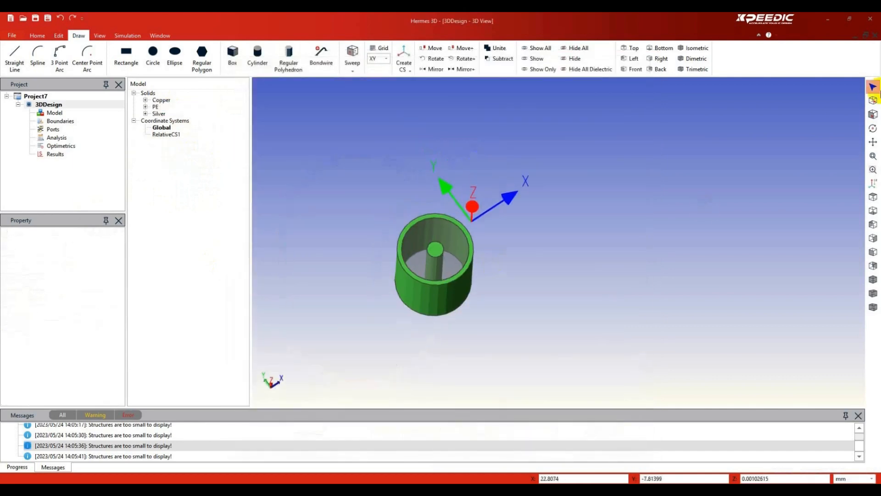
- Start an air box boundary around the coaxial model and define its offsets by individual directions
{"action": "left_click", "coordinate": [877, 129]}
{"action": "left_click_drag", "start_coordinate": [476, 305], "coordinate": [395, 257]}
{"action": "scroll", "coordinate": [456, 230], "scroll_direction": "up", "scroll_amount": 4}
{"action": "right_click", "coordinate": [52, 123]}
{"action": "left_click", "coordinate": [74, 128]}
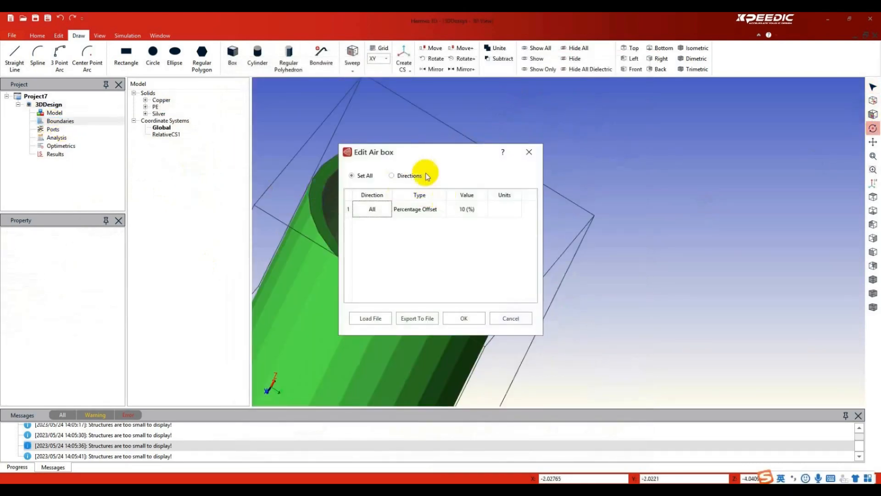
{"action": "left_click_drag", "start_coordinate": [406, 144], "coordinate": [634, 123]}
{"action": "scroll", "coordinate": [549, 167], "scroll_direction": "down", "scroll_amount": 3}
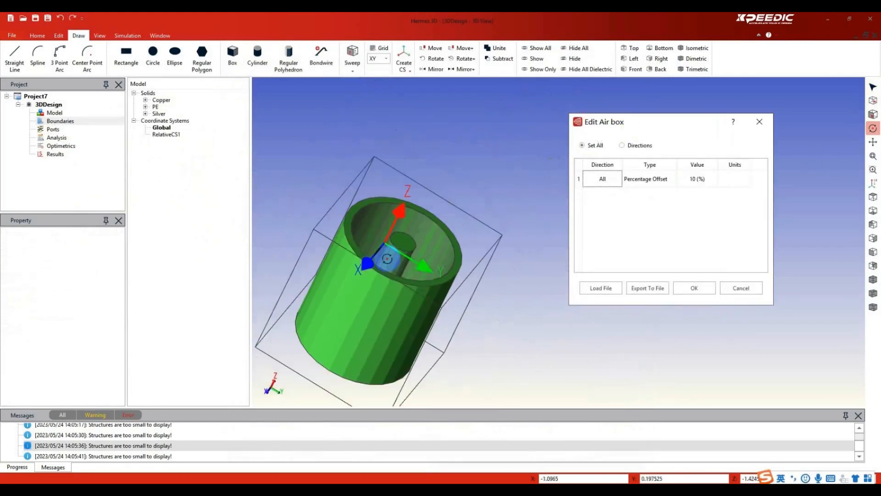
{"action": "double_click", "coordinate": [701, 179]}
{"action": "left_click", "coordinate": [643, 150]}
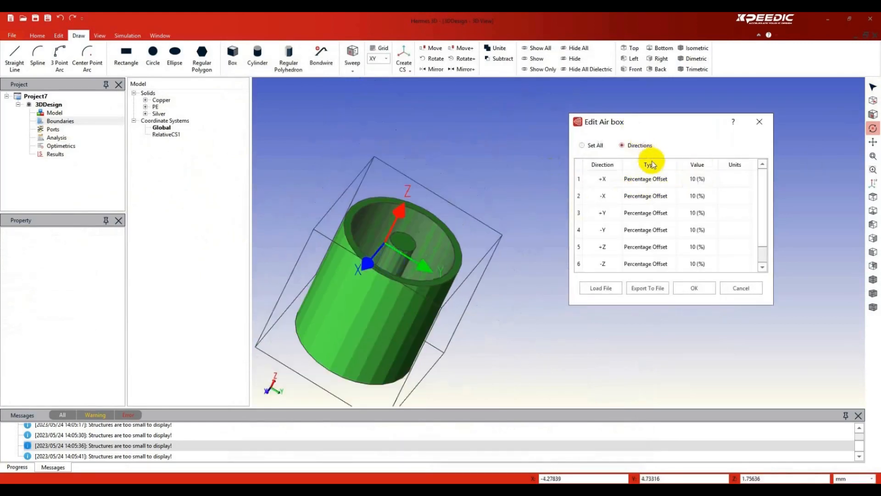
- Set the air box percentage offset to 0 in the +Z and -Z directions and create the air box
{"action": "scroll", "coordinate": [419, 250], "scroll_direction": "up", "scroll_amount": 3}
{"action": "left_click_drag", "start_coordinate": [419, 250], "coordinate": [427, 224]}
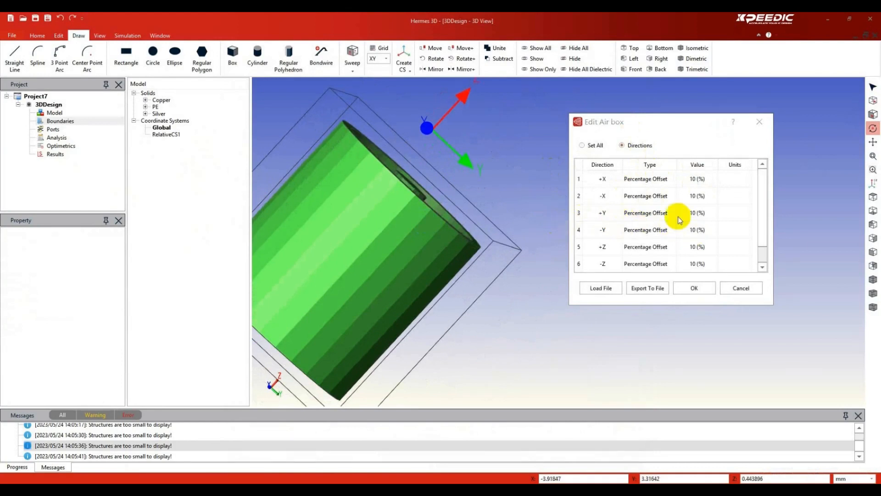
{"action": "double_click", "coordinate": [695, 245]}
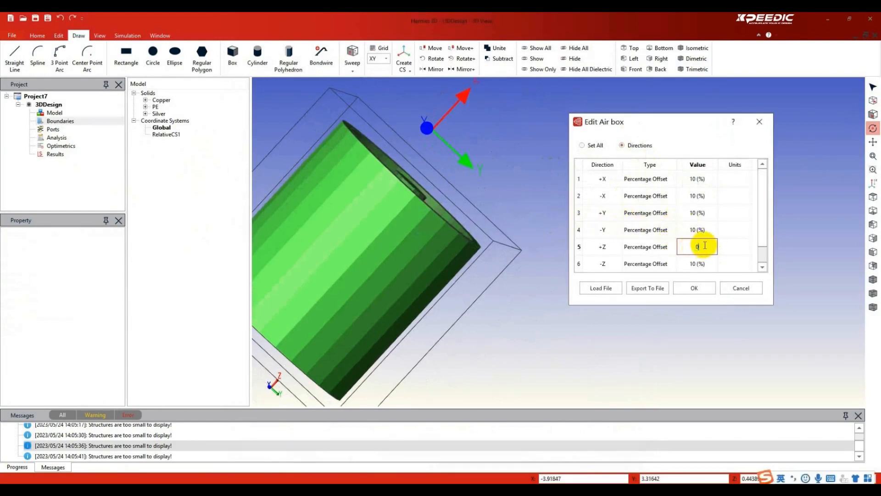
{"action": "type", "text": "0"}
{"action": "double_click", "coordinate": [711, 263]}
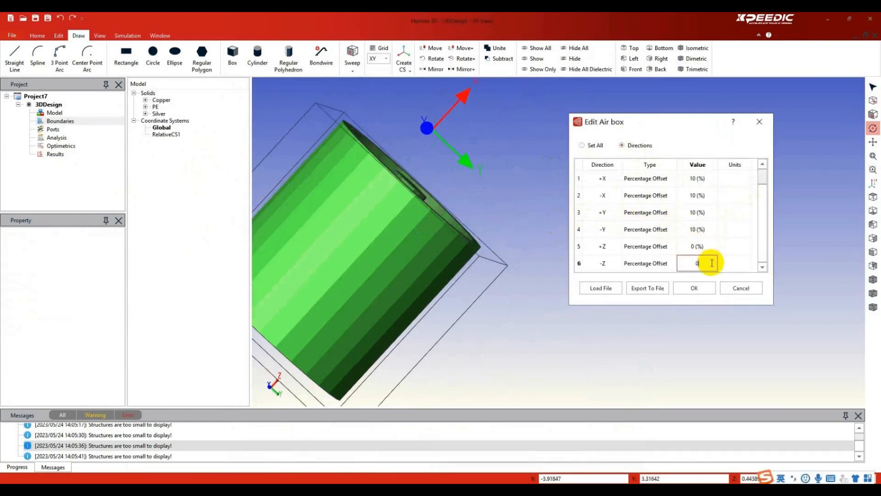
{"action": "type", "text": "0"}
{"action": "left_click", "coordinate": [692, 288]}
- Draw a circle sheet over the coax's +Z end, centred on the inner conductor, about 2.26 mm in radius to the shell's outer edge
{"action": "left_click_drag", "start_coordinate": [567, 289], "coordinate": [463, 347]}
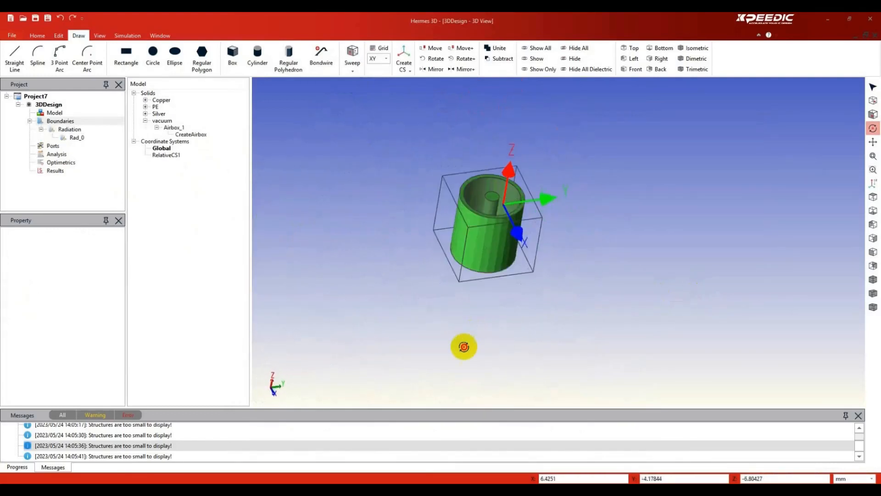
{"action": "scroll", "coordinate": [571, 142], "scroll_direction": "up", "scroll_amount": 5}
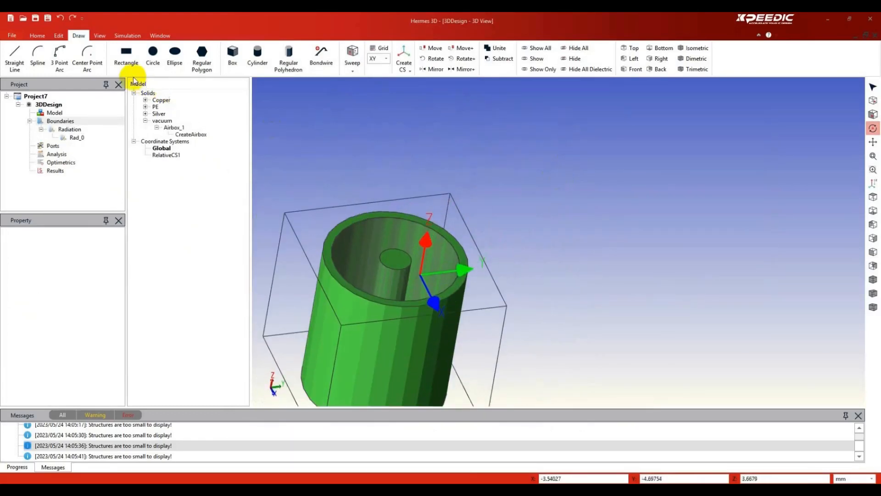
{"action": "left_click", "coordinate": [154, 56]}
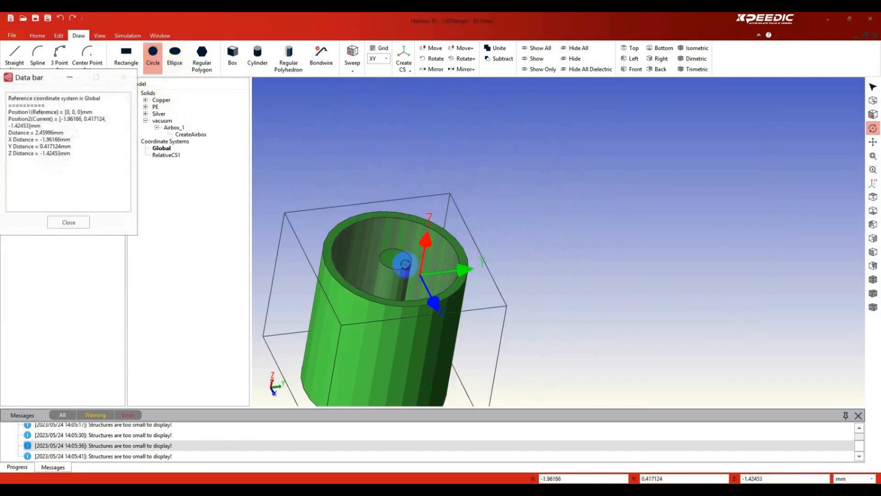
{"action": "scroll", "coordinate": [405, 263], "scroll_direction": "up", "scroll_amount": 2}
{"action": "left_click", "coordinate": [395, 256]}
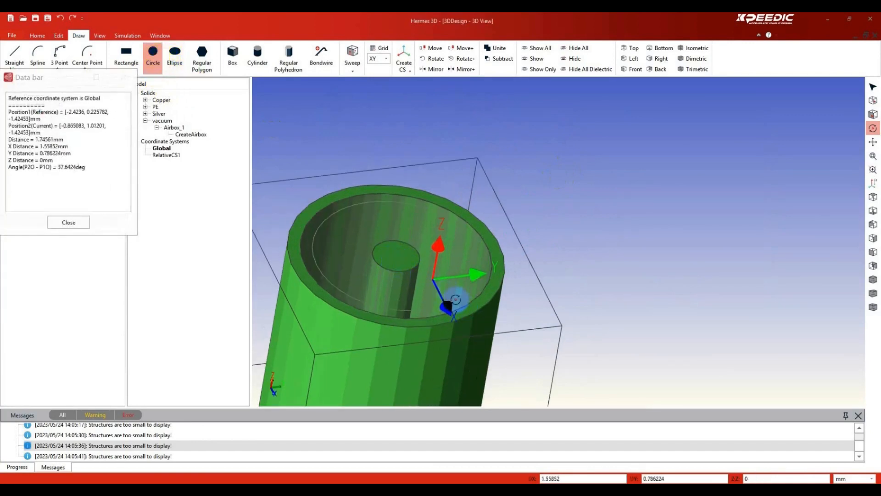
{"action": "left_click", "coordinate": [486, 313]}
{"action": "scroll", "coordinate": [464, 280], "scroll_direction": "down", "scroll_amount": 4}
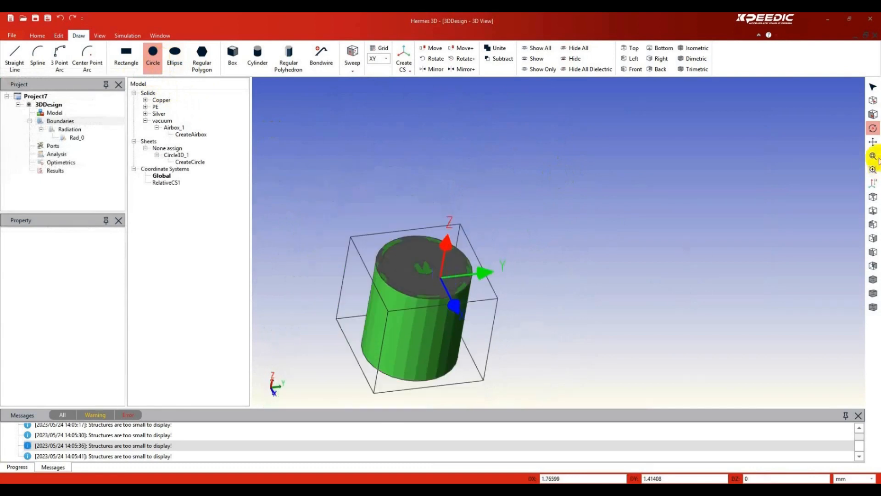
- Draw a second circle sheet over the coax's -Z end, centred on the inner conductor, about 2.27 mm in radius
{"action": "left_click", "coordinate": [873, 128]}
{"action": "left_click_drag", "start_coordinate": [443, 308], "coordinate": [528, 212]}
{"action": "scroll", "coordinate": [479, 200], "scroll_direction": "up", "scroll_amount": 3}
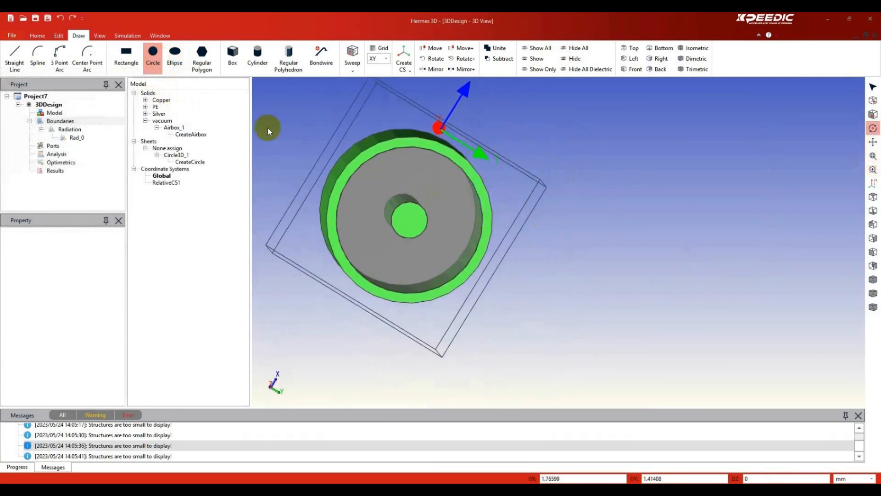
{"action": "left_click", "coordinate": [153, 55]}
{"action": "scroll", "coordinate": [400, 216], "scroll_direction": "up", "scroll_amount": 2}
{"action": "left_click", "coordinate": [410, 218]}
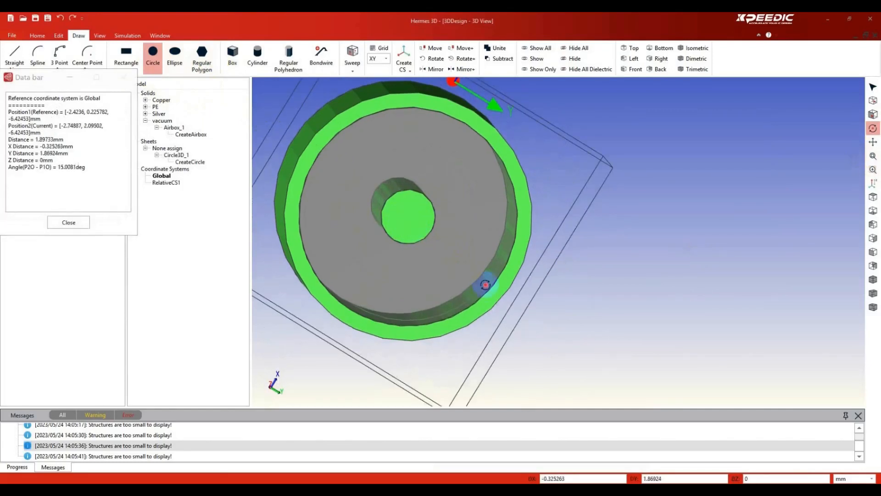
{"action": "scroll", "coordinate": [524, 231], "scroll_direction": "up", "scroll_amount": 1}
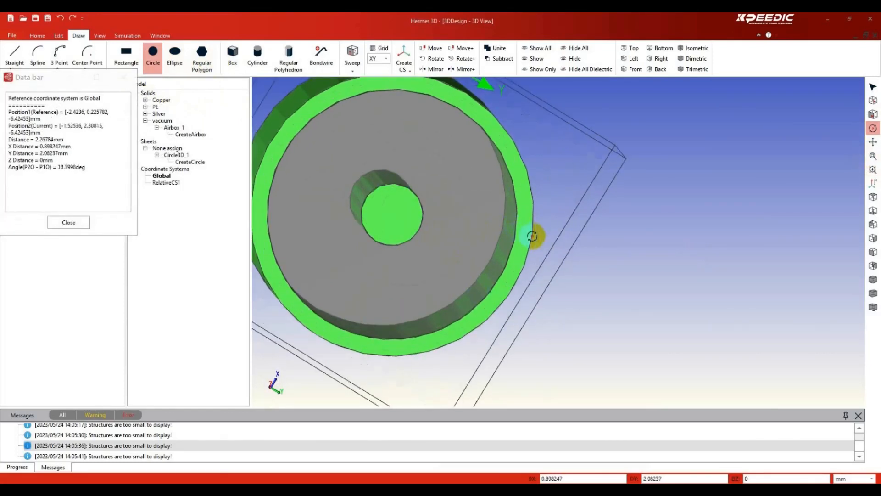
{"action": "left_click", "coordinate": [531, 236]}
- Assign a wave port named 1 to the Circle3D_1 sheet on the coax's +Z end, using the Silver conductor as reference
{"action": "left_click", "coordinate": [174, 155]}
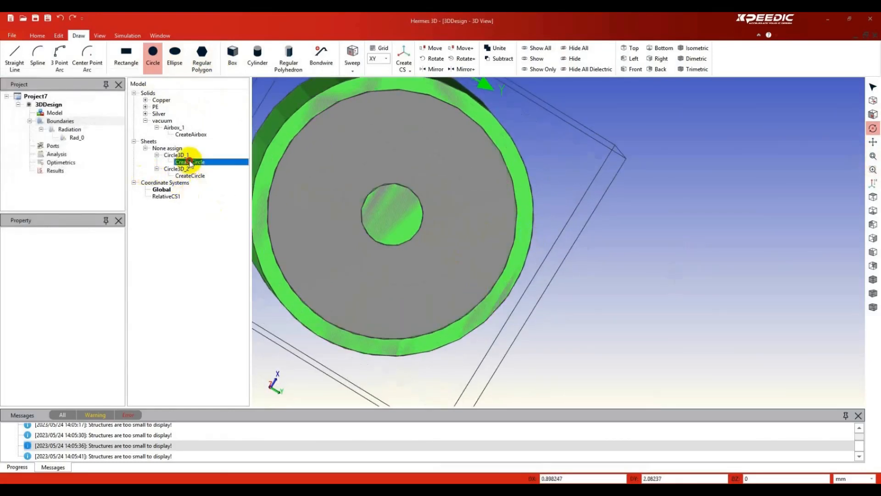
{"action": "scroll", "coordinate": [566, 214], "scroll_direction": "down", "scroll_amount": 3}
{"action": "left_click_drag", "start_coordinate": [565, 215], "coordinate": [488, 240]}
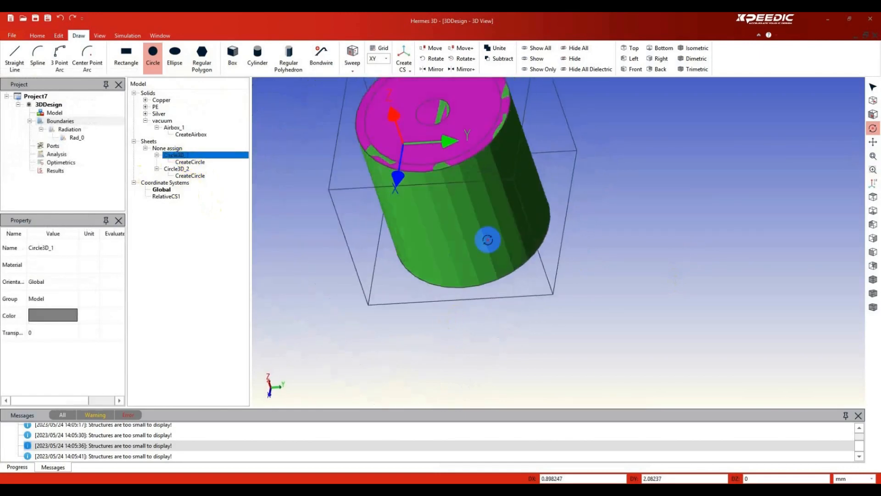
{"action": "left_click_drag", "start_coordinate": [488, 240], "coordinate": [491, 237]}
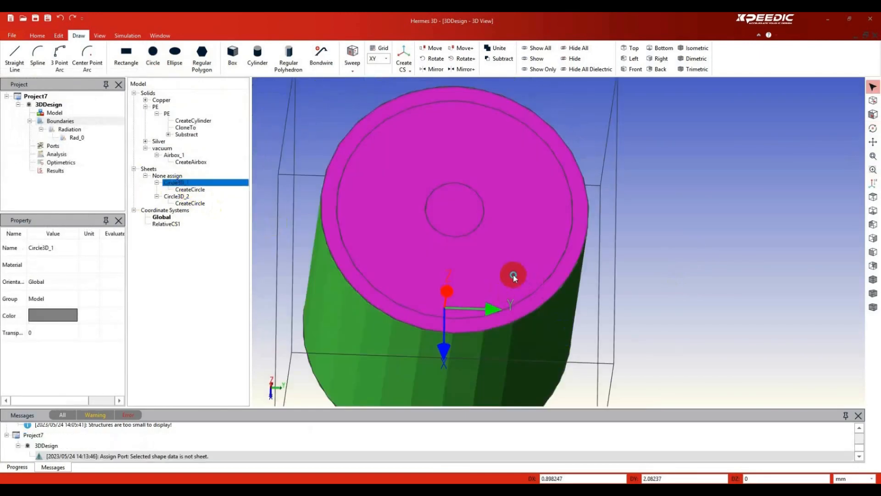
{"action": "right_click", "coordinate": [514, 277]}
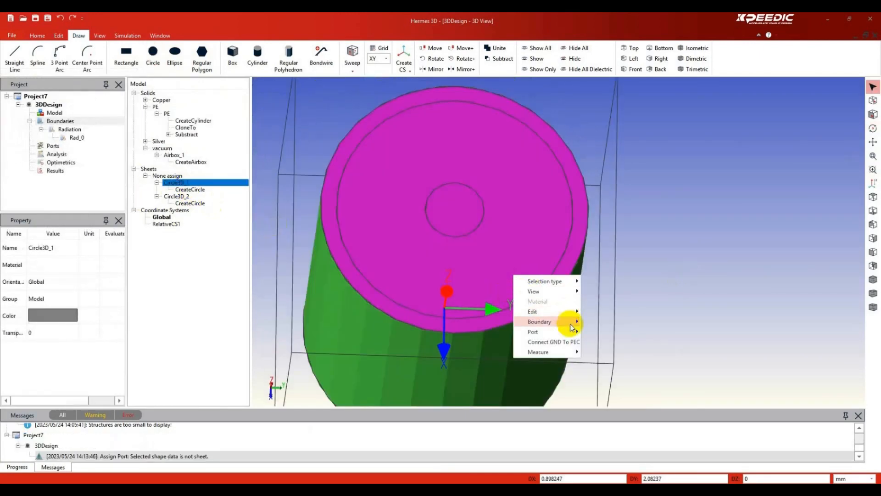
{"action": "mouse_move", "coordinate": [566, 332]}
{"action": "left_click", "coordinate": [638, 397]}
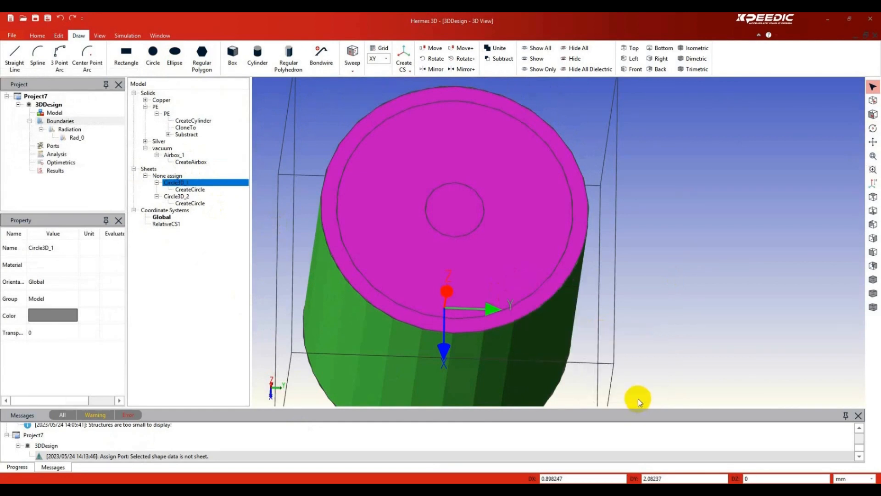
{"action": "left_click_drag", "start_coordinate": [417, 131], "coordinate": [544, 134]}
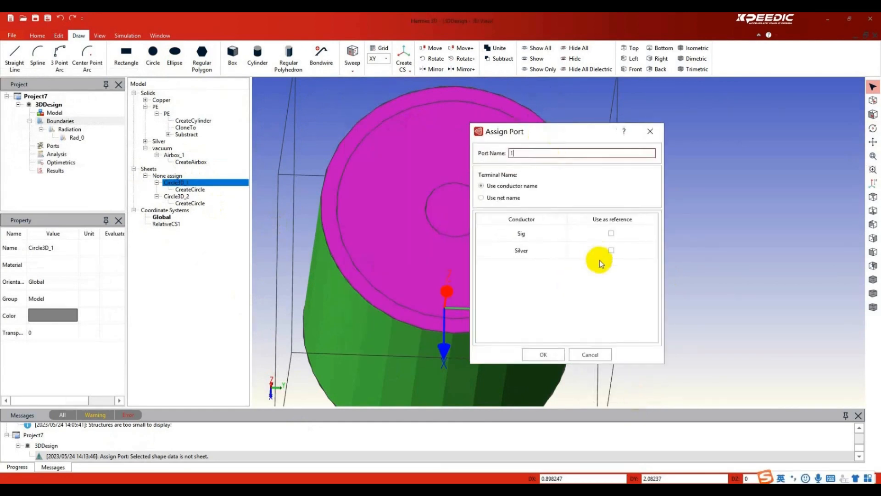
{"action": "left_click", "coordinate": [611, 251]}
{"action": "left_click", "coordinate": [549, 354]}
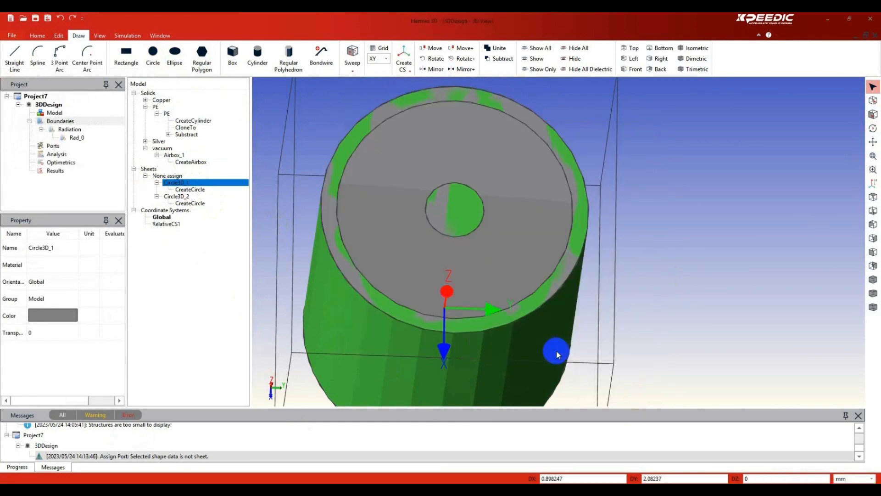
- Assign a wave port named 2 to the Circle3D_2 sheet on the coax's -Z end, using the Silver conductor as reference
{"action": "left_click", "coordinate": [871, 132]}
{"action": "left_click_drag", "start_coordinate": [452, 303], "coordinate": [515, 233]}
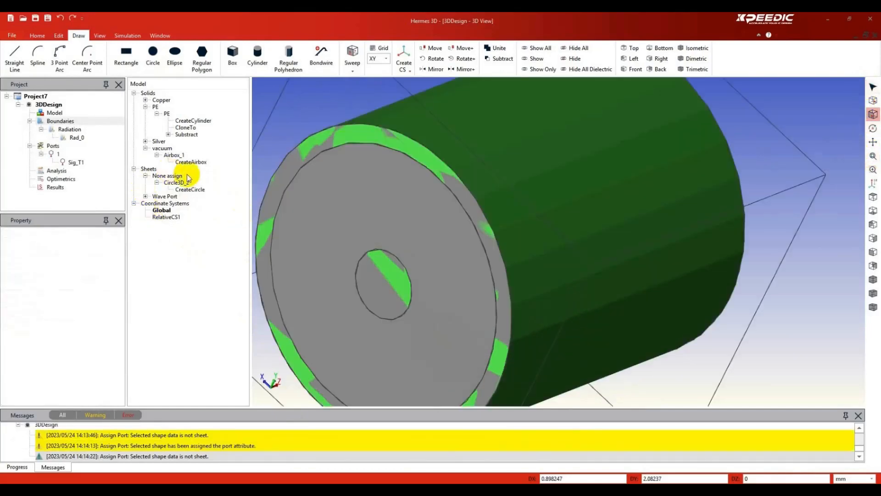
{"action": "left_click", "coordinate": [176, 183]}
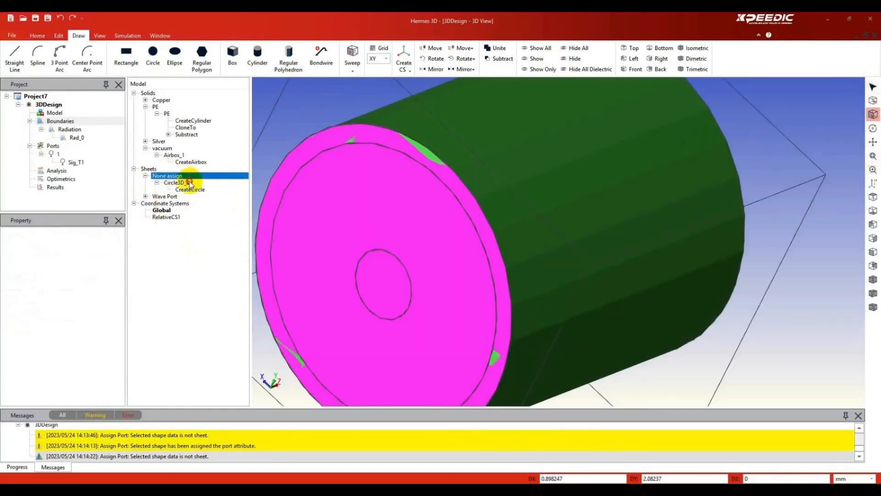
{"action": "right_click_drag", "start_coordinate": [401, 255], "coordinate": [429, 255]}
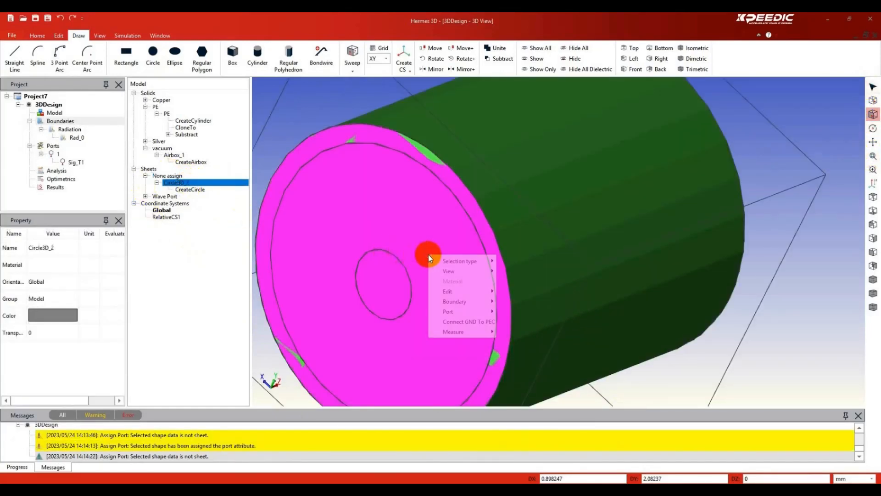
{"action": "mouse_move", "coordinate": [475, 310]}
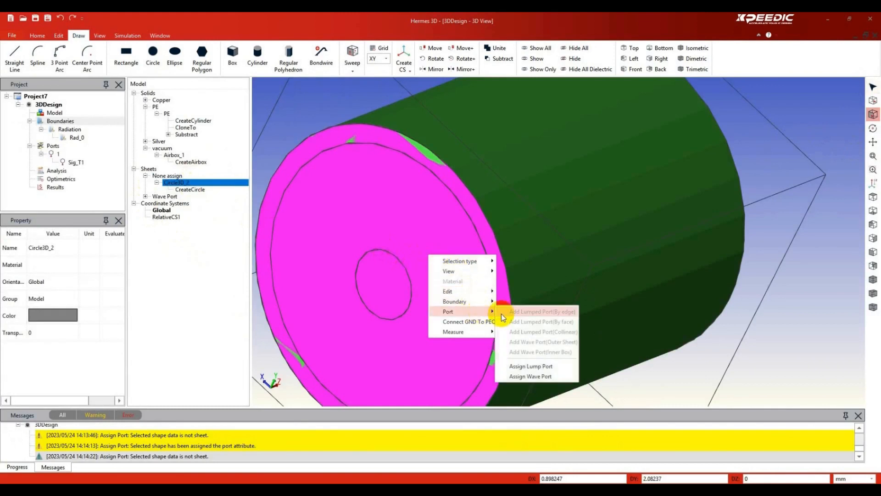
{"action": "left_click", "coordinate": [540, 372]}
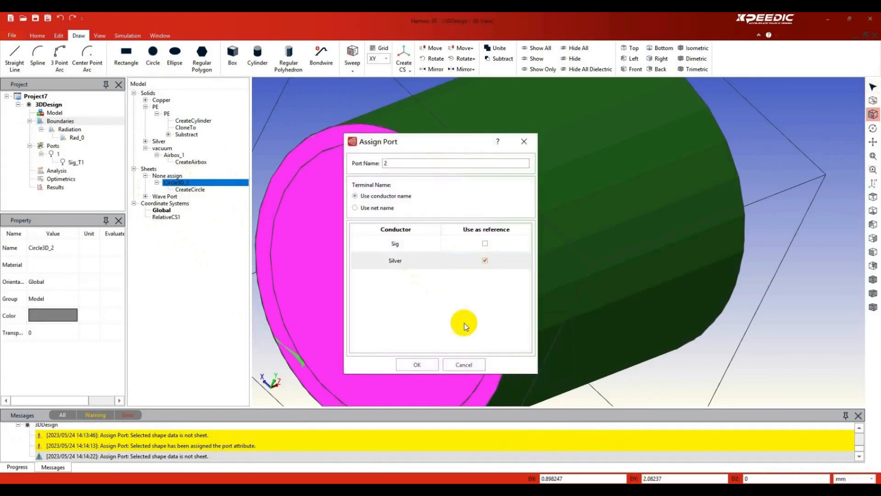
{"action": "left_click", "coordinate": [416, 363]}
- Run the simulation check on the coaxial design and enlarge the message log to read all its entries
{"action": "left_click", "coordinate": [873, 129]}
{"action": "left_click_drag", "start_coordinate": [551, 273], "coordinate": [606, 344]}
{"action": "scroll", "coordinate": [634, 316], "scroll_direction": "down", "scroll_amount": 5}
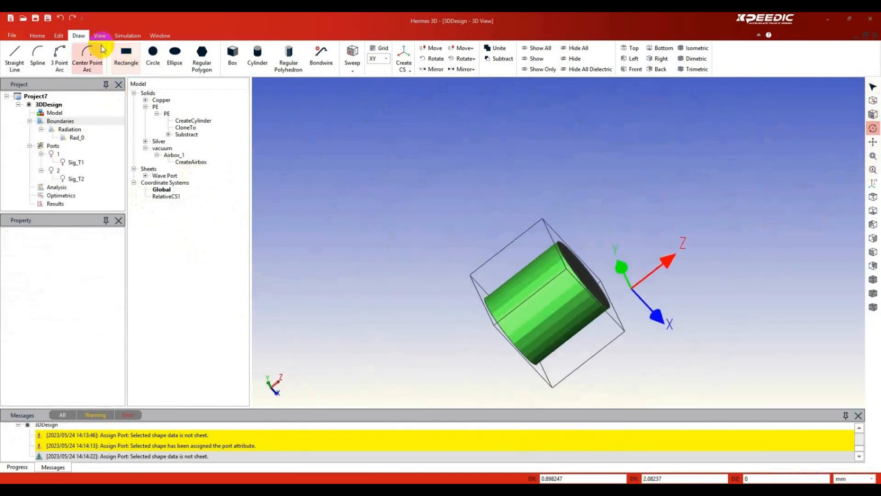
{"action": "left_click", "coordinate": [127, 36]}
{"action": "left_click", "coordinate": [42, 61]}
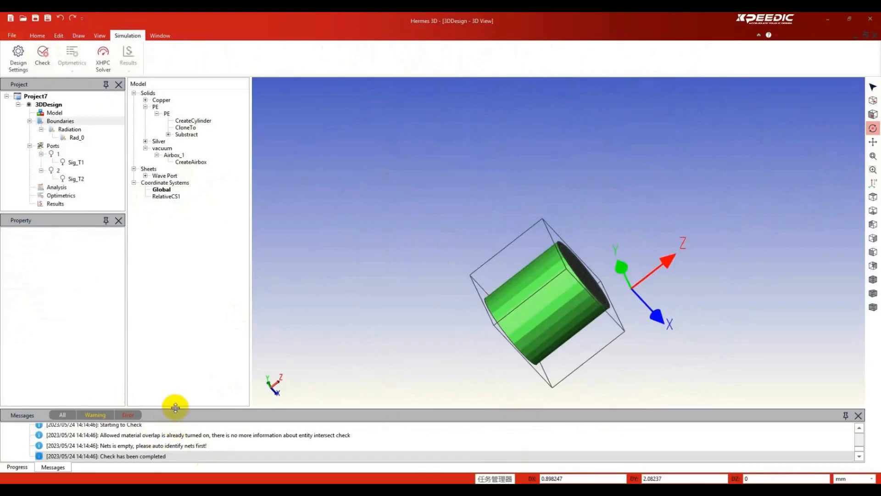
{"action": "left_click_drag", "start_coordinate": [175, 408], "coordinate": [137, 345]}
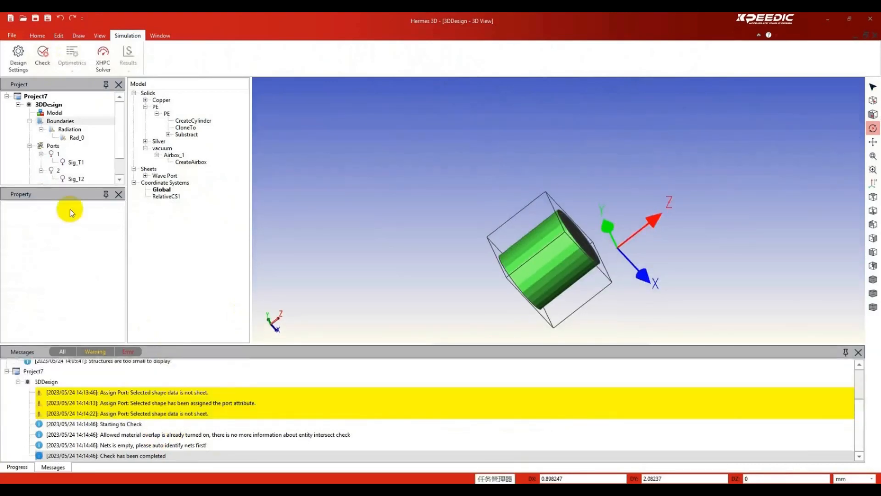
- Add an FEM3D analysis with an interpolating sweep from 0.01 to 50 GHz in 0.05 GHz steps, and run it
{"action": "left_click_drag", "start_coordinate": [63, 186], "coordinate": [65, 256]}
{"action": "left_click", "coordinate": [56, 188]}
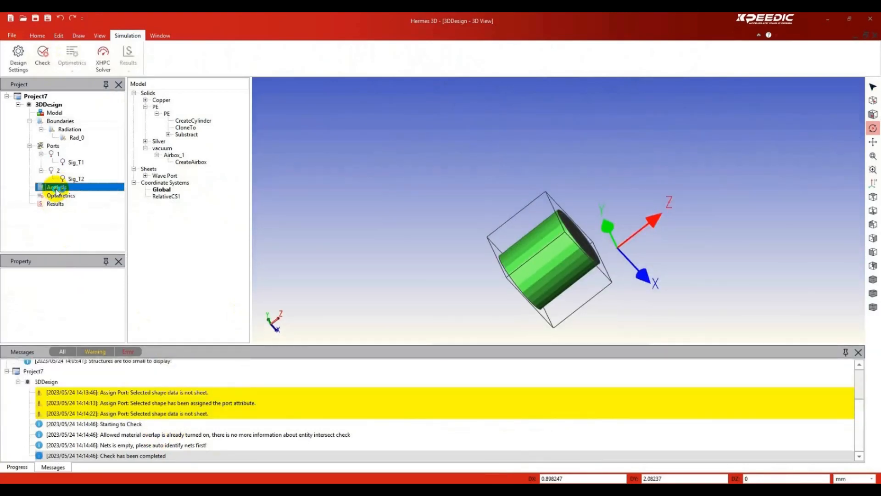
{"action": "double_click", "coordinate": [56, 188]}
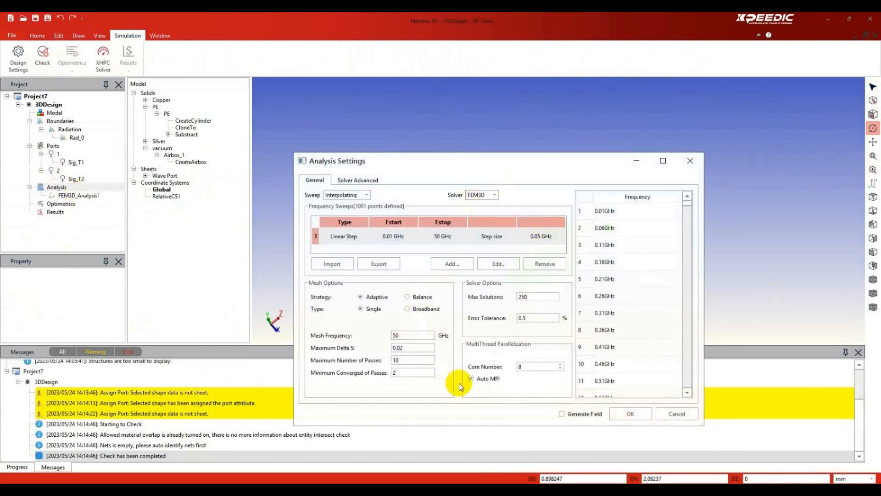
{"action": "left_click", "coordinate": [630, 415]}
{"action": "right_click", "coordinate": [86, 196]}
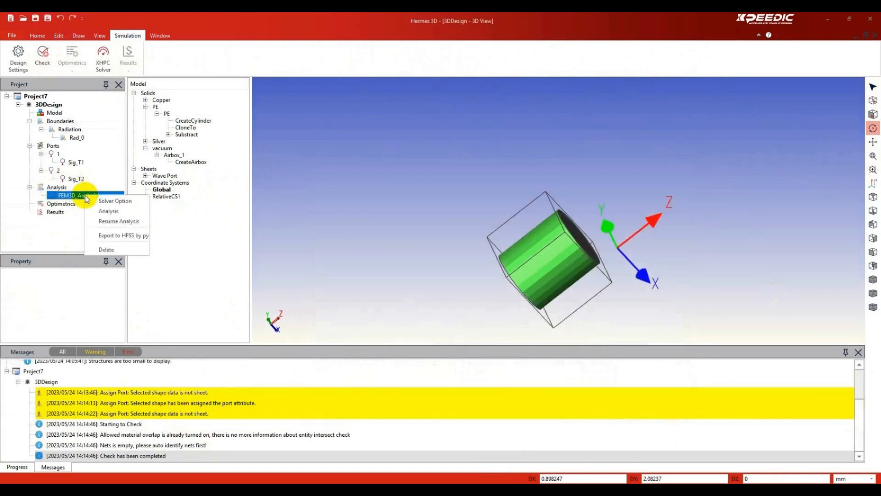
{"action": "left_click", "coordinate": [97, 209]}
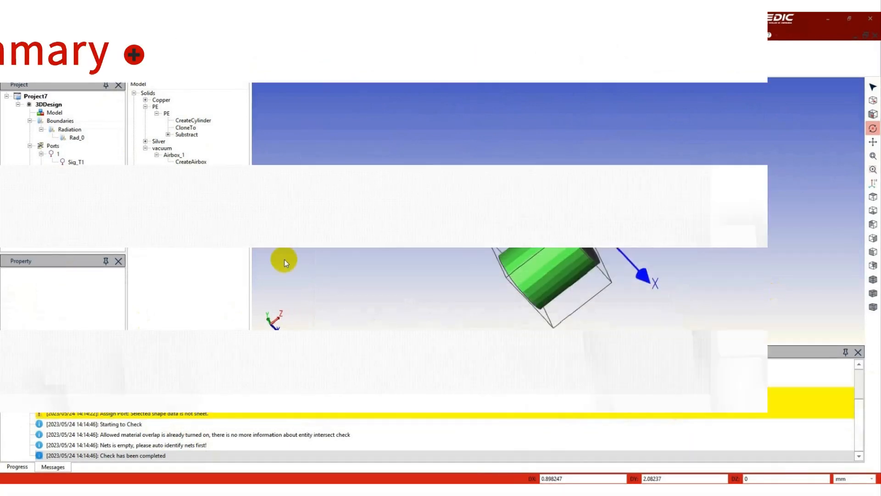